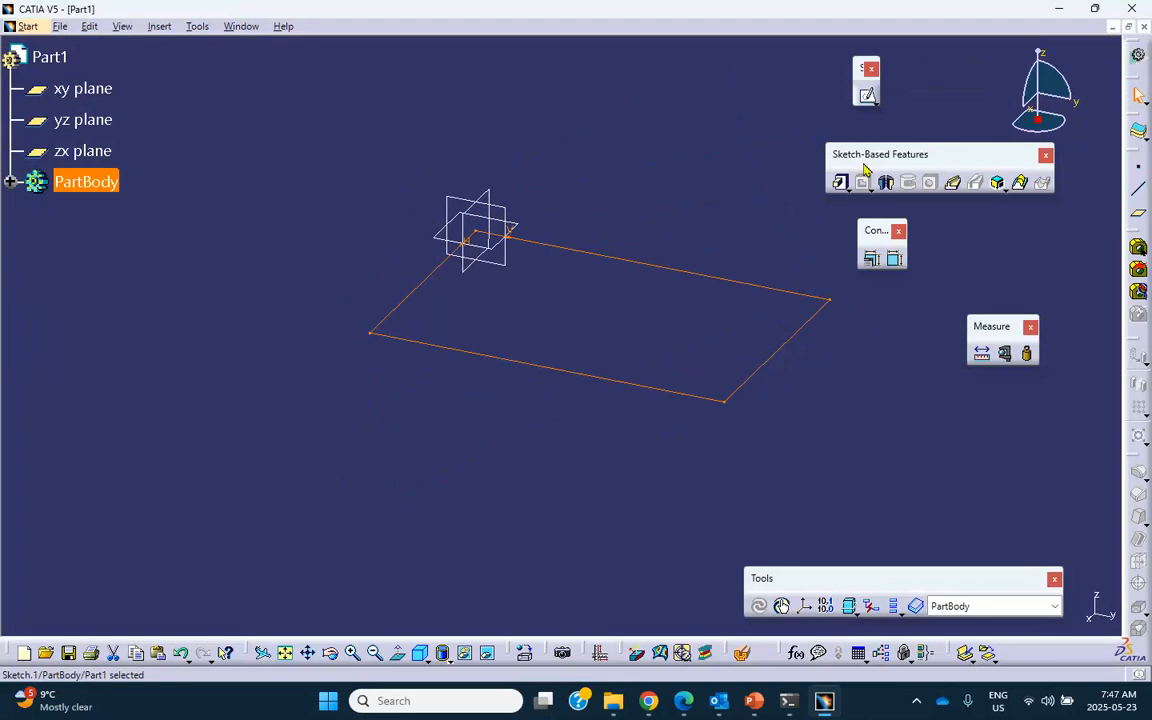
Step: Pad the rectangular sketch to a height of 1 m and check the block's dimensions against the PowerPoint slide
{"action": "left_click", "coordinate": [840, 182]}
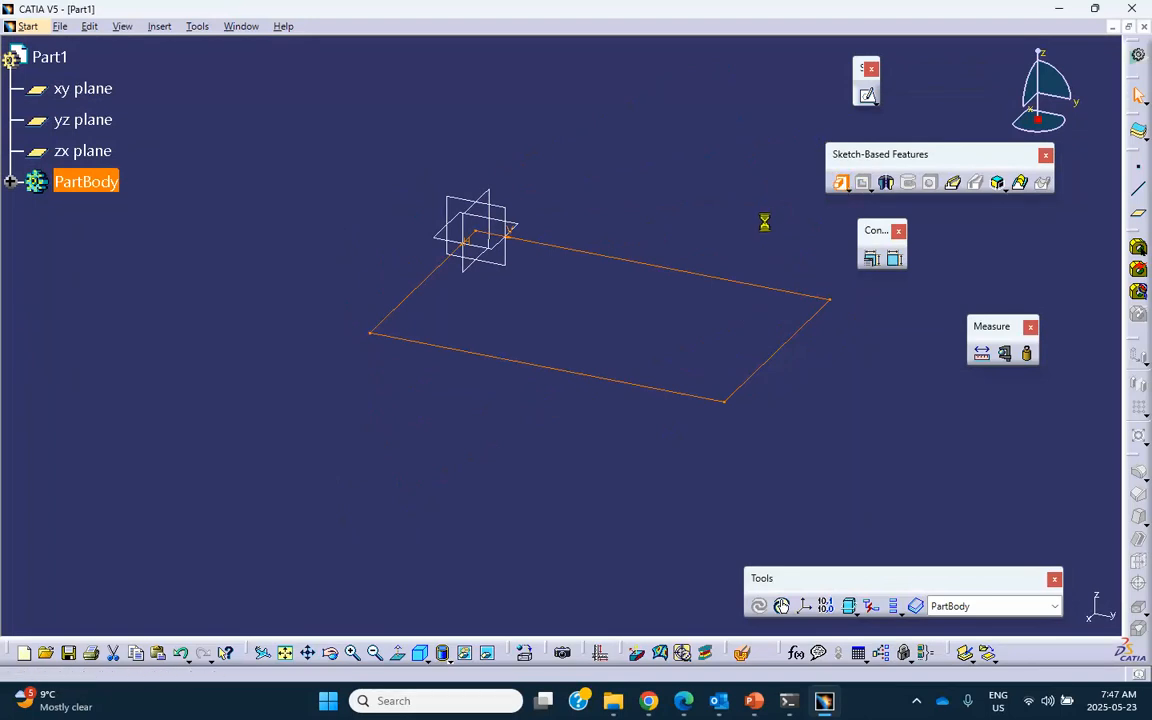
{"action": "type", "text": "5"}
{"action": "left_click", "coordinate": [831, 371]}
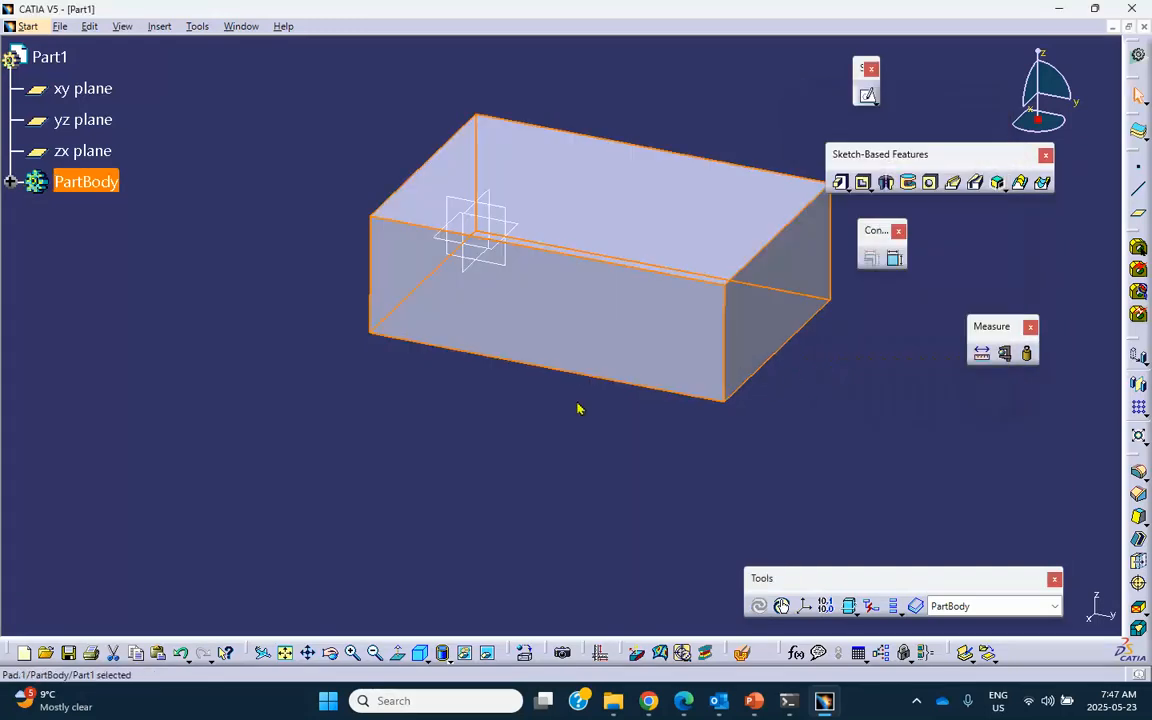
{"action": "middle_click_drag", "start_coordinate": [686, 391], "coordinate": [606, 406]}
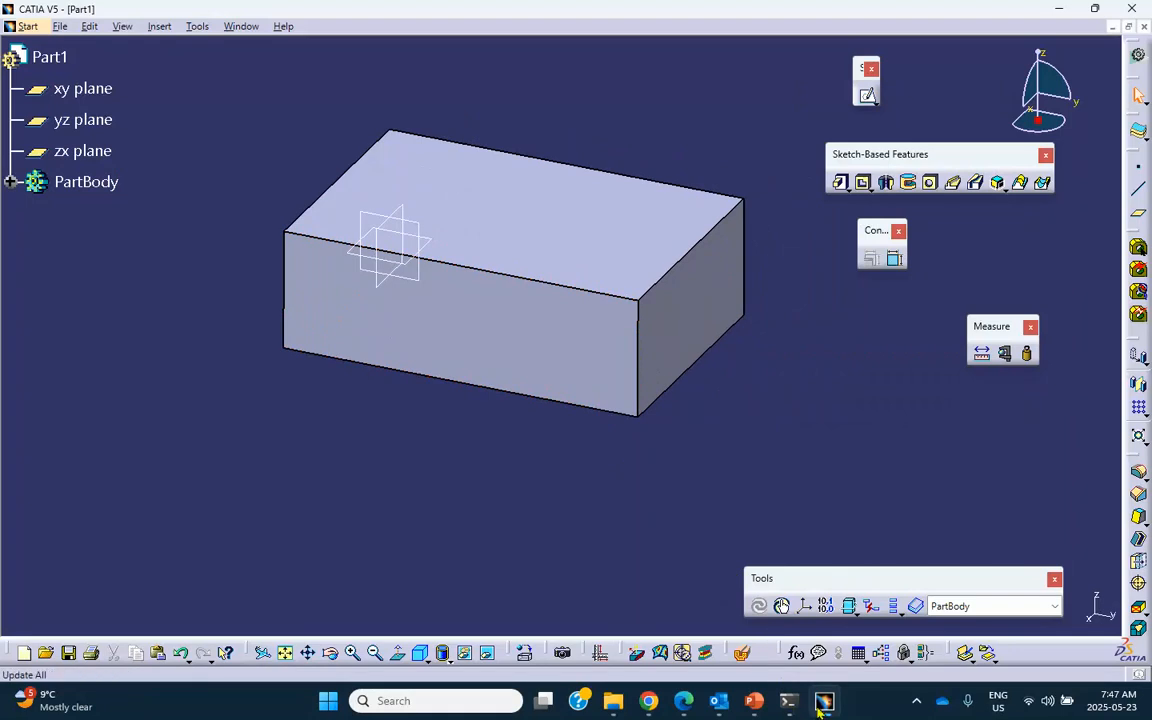
{"action": "left_click", "coordinate": [753, 700]}
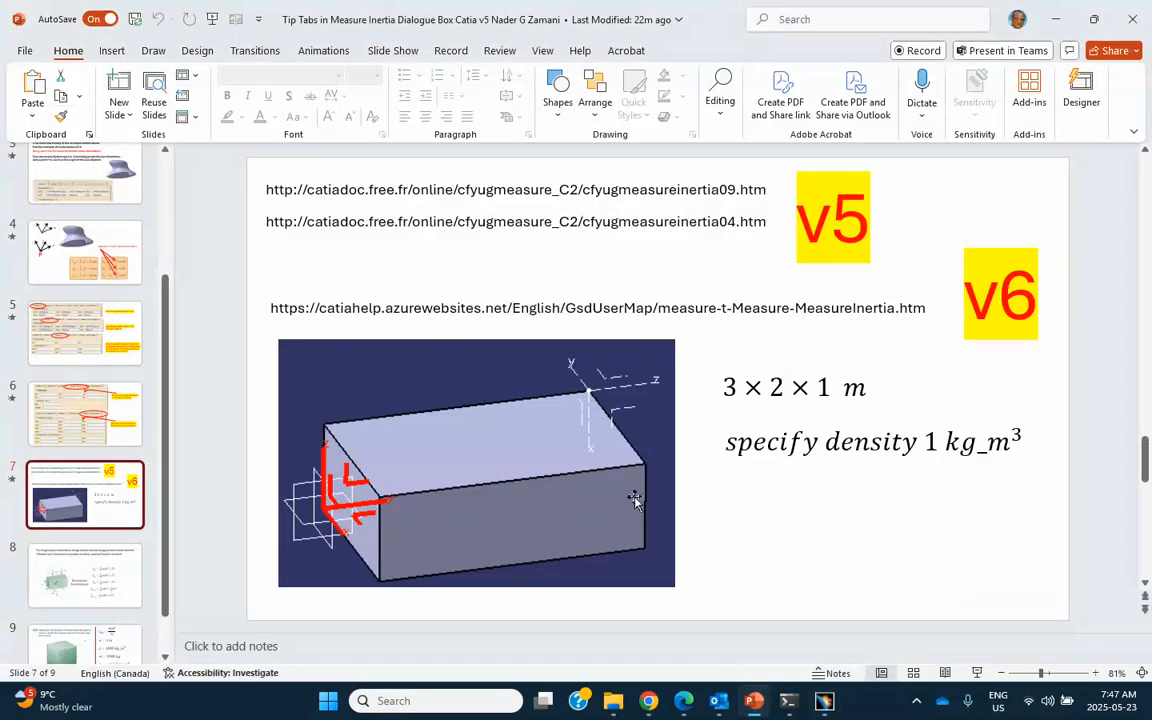
{"action": "left_click", "coordinate": [1055, 20]}
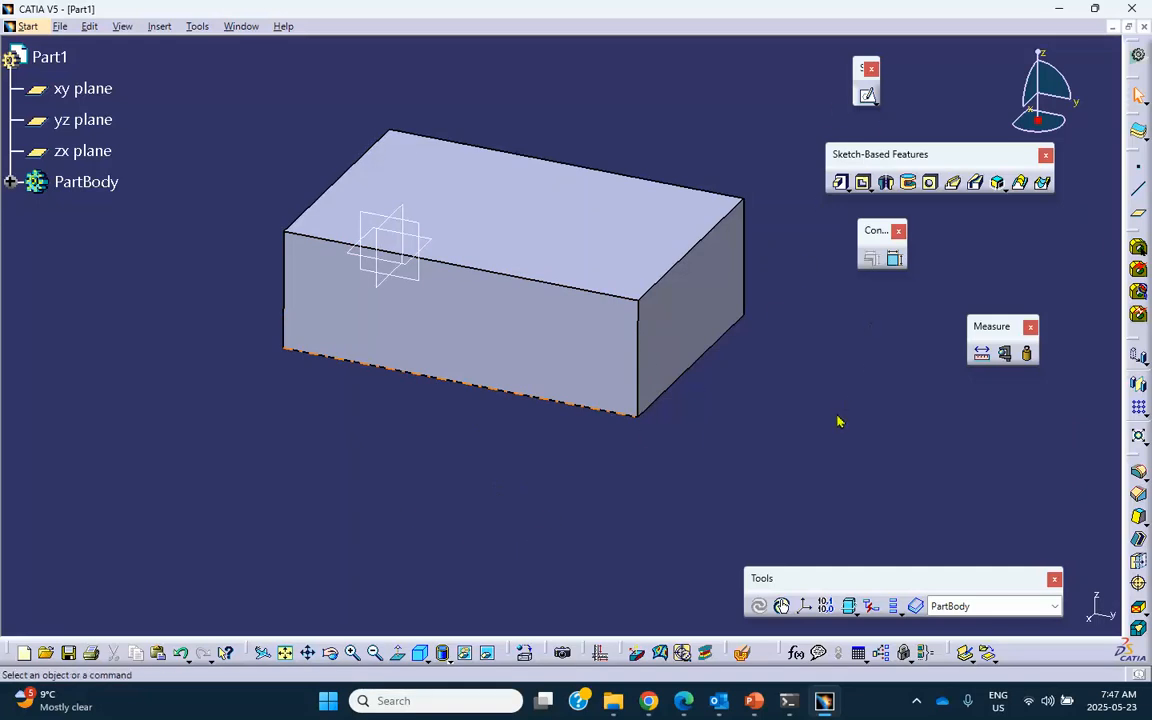
Step: Apply the Aluminium material from the metals in the default material catalog to Part1
{"action": "scroll", "coordinate": [854, 491], "scroll_direction": "down", "scroll_amount": 2}
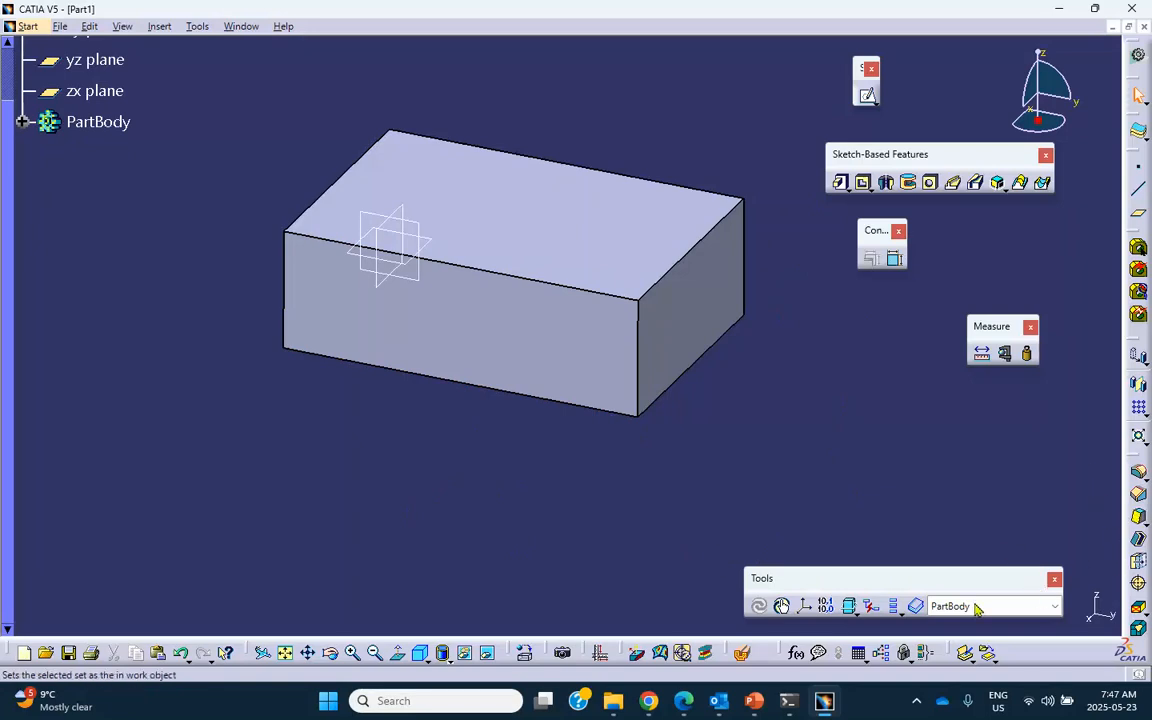
{"action": "left_click_drag", "start_coordinate": [515, 652], "coordinate": [512, 590]}
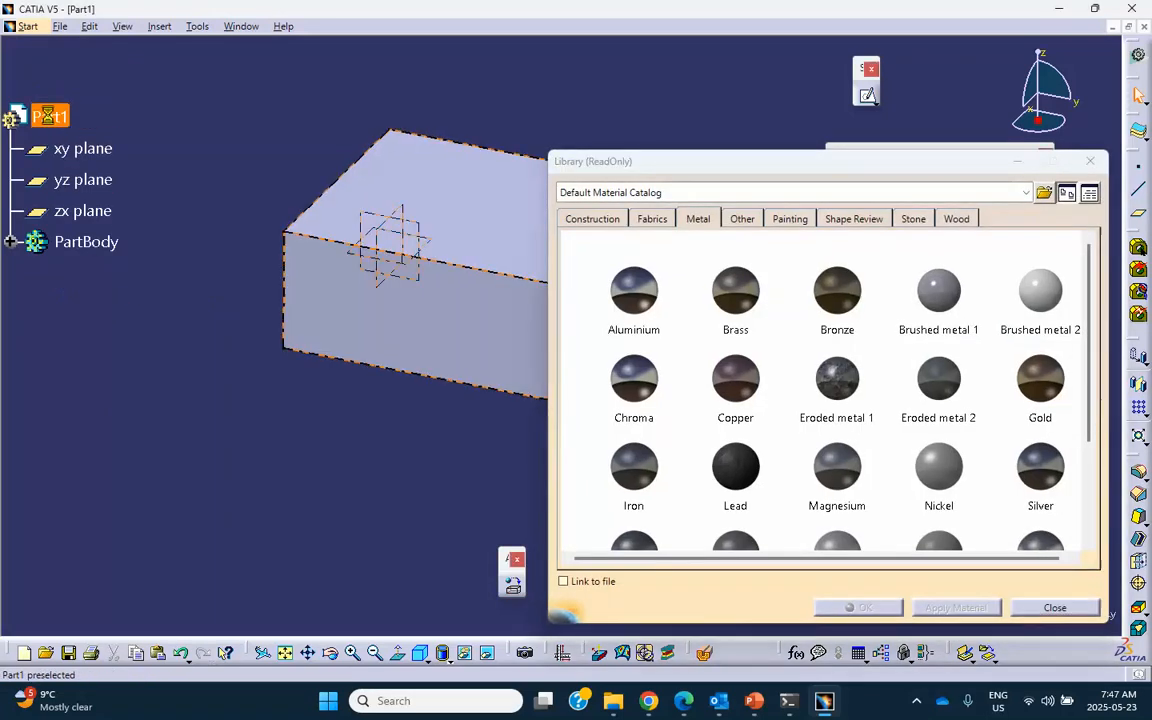
{"action": "left_click", "coordinate": [648, 290]}
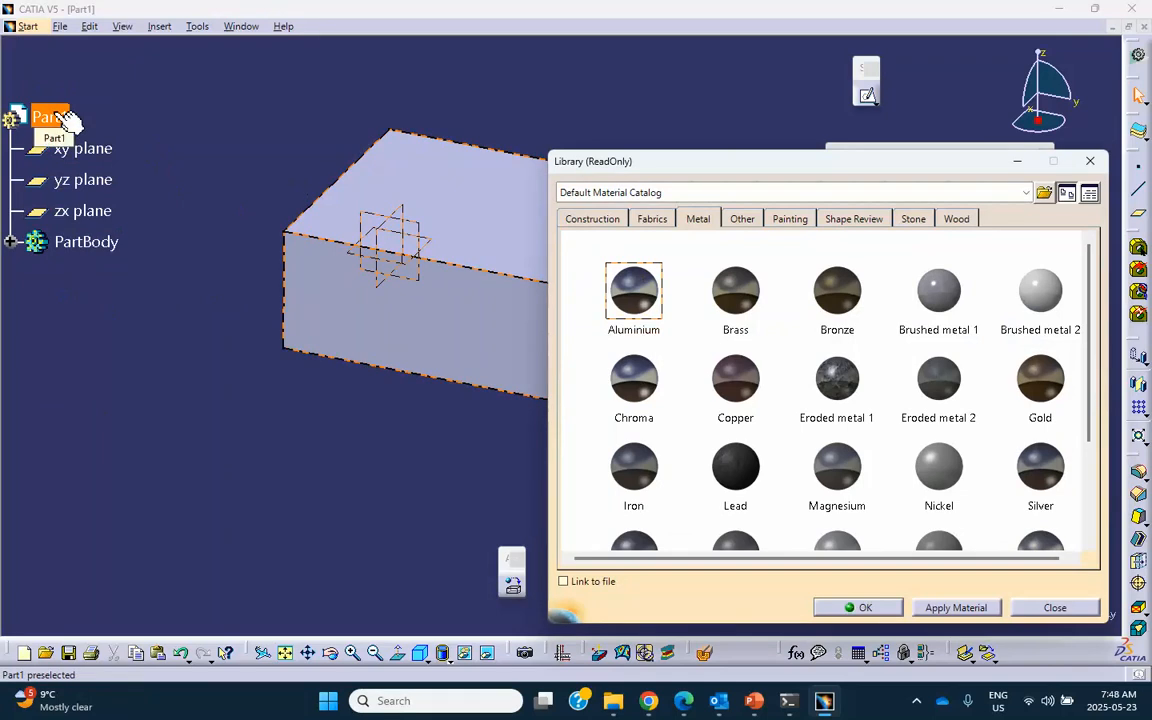
{"action": "left_click", "coordinate": [60, 118]}
{"action": "left_click", "coordinate": [858, 607]}
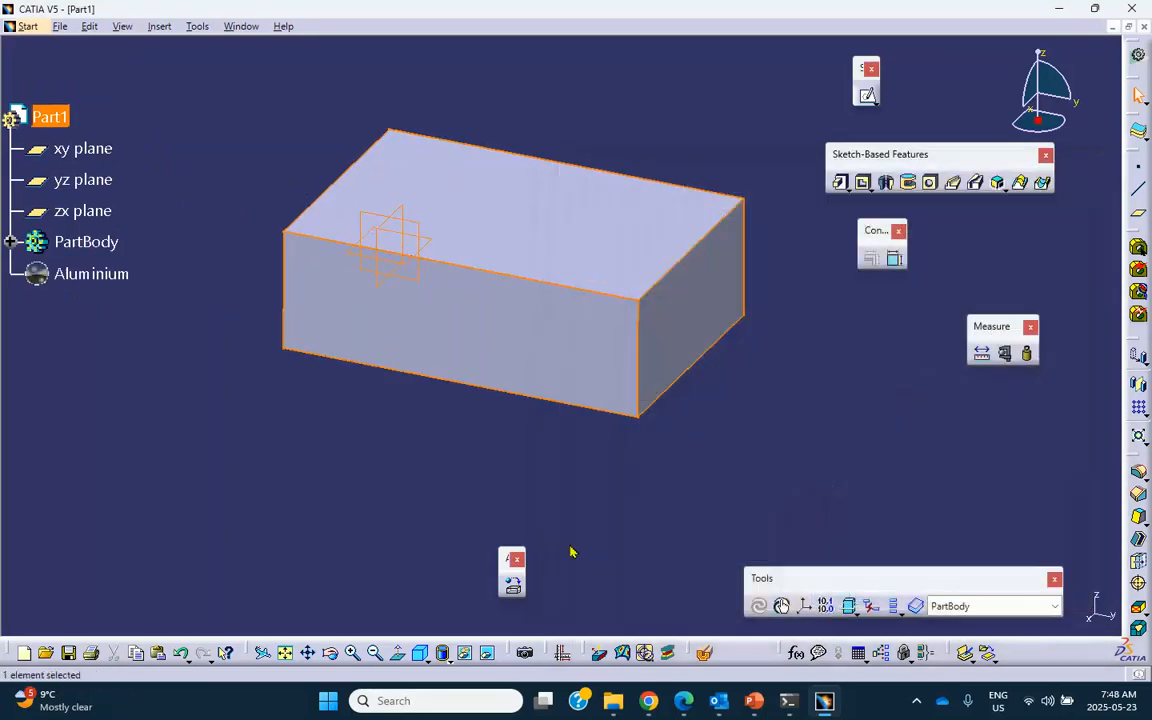
Step: Set the density of the part's Aluminium material to 1 kg_m3
{"action": "left_click", "coordinate": [82, 273]}
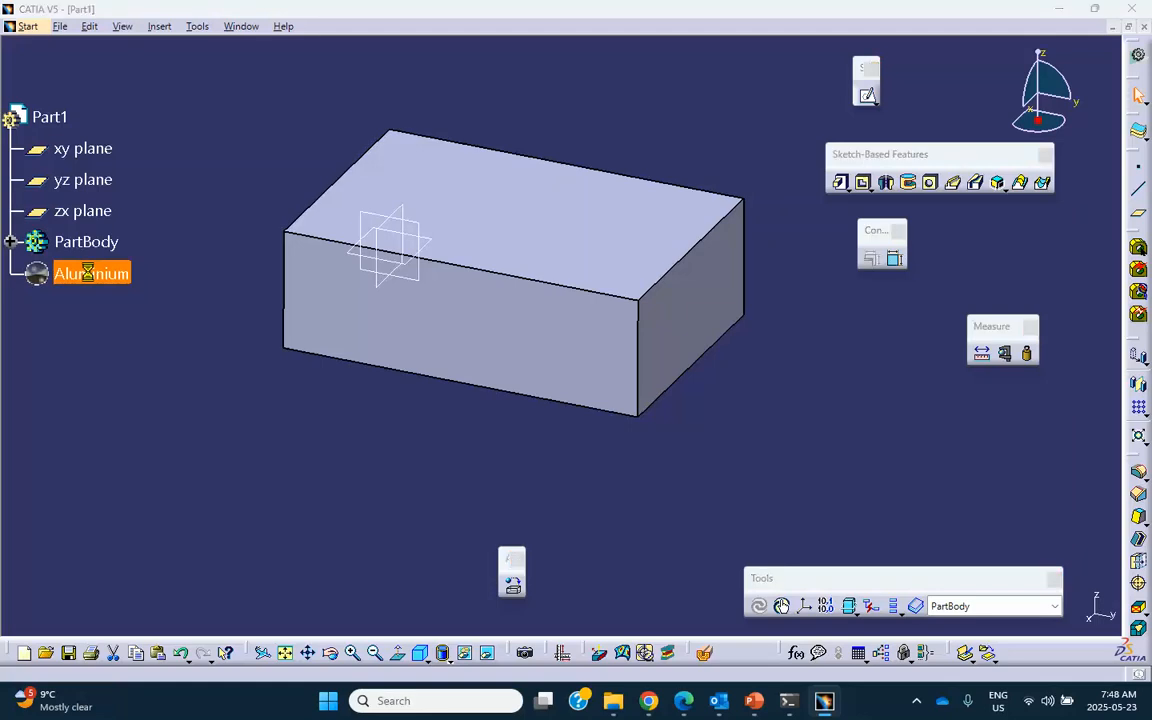
{"action": "left_click", "coordinate": [1013, 190]}
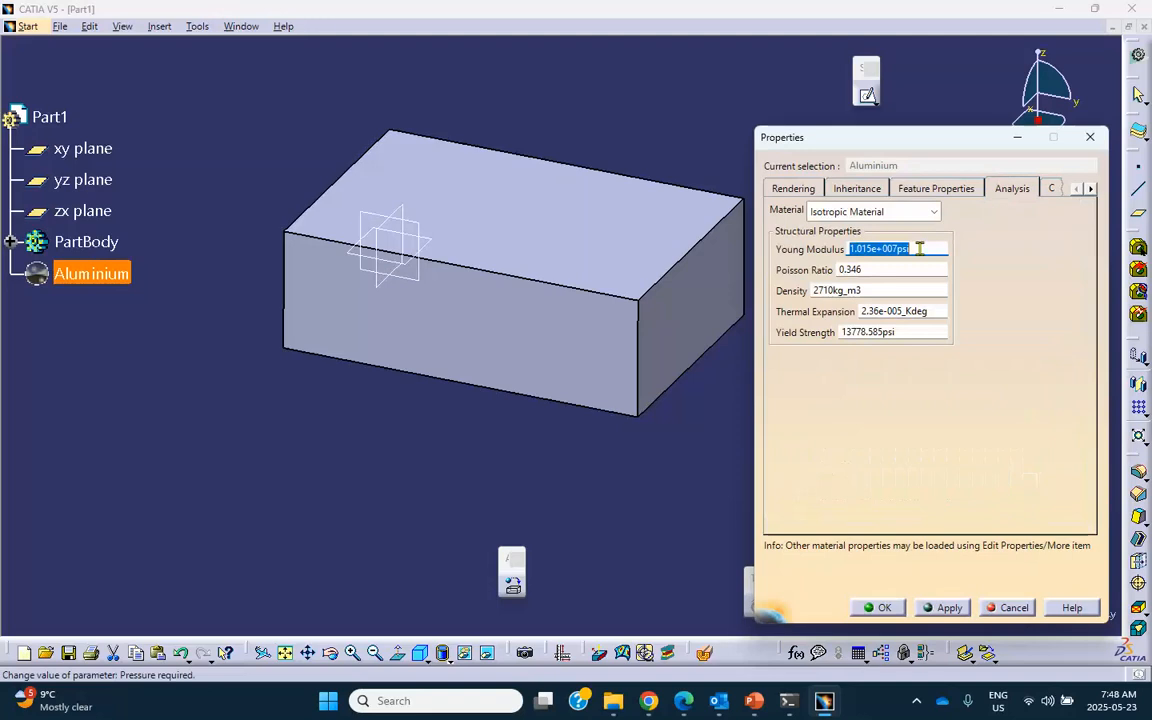
{"action": "double_click", "coordinate": [882, 291]}
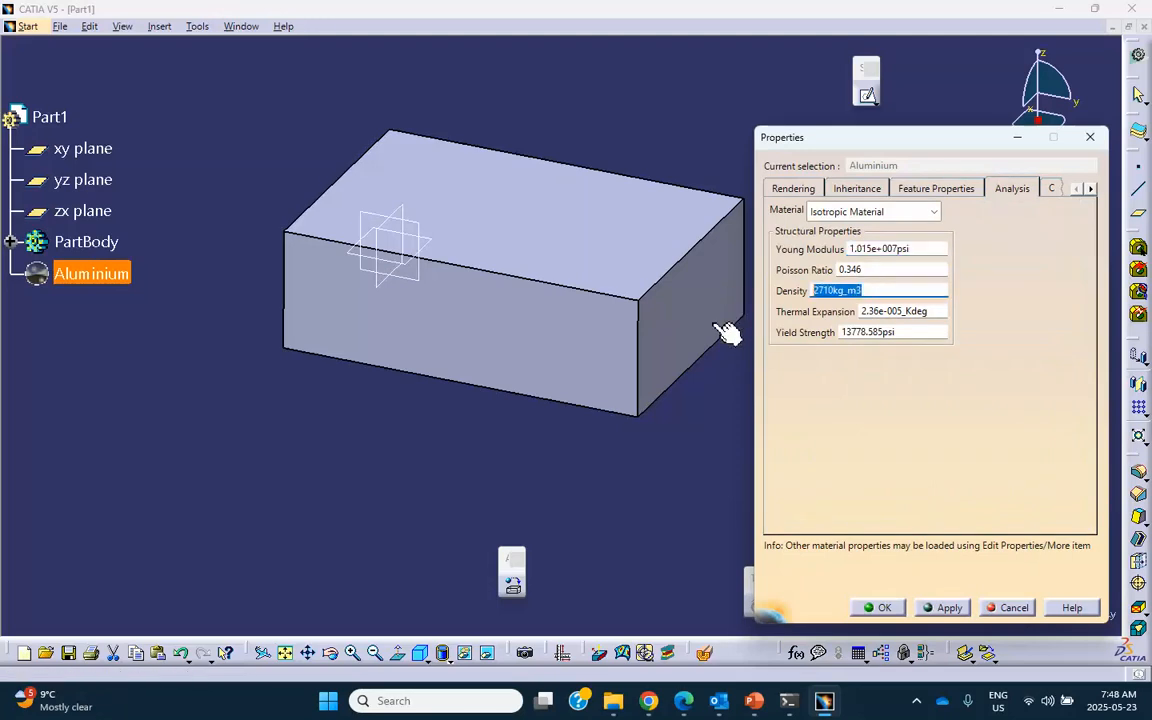
{"action": "type", "text": "1"}
{"action": "left_click", "coordinate": [885, 608]}
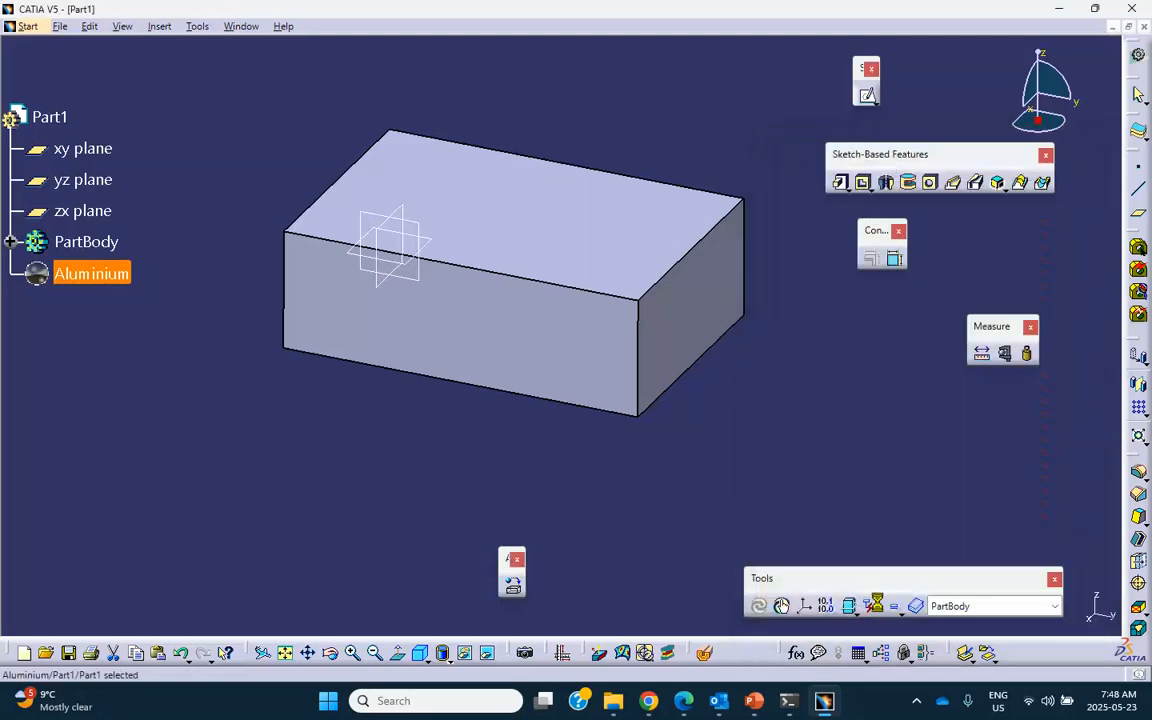
{"action": "left_click", "coordinate": [586, 501]}
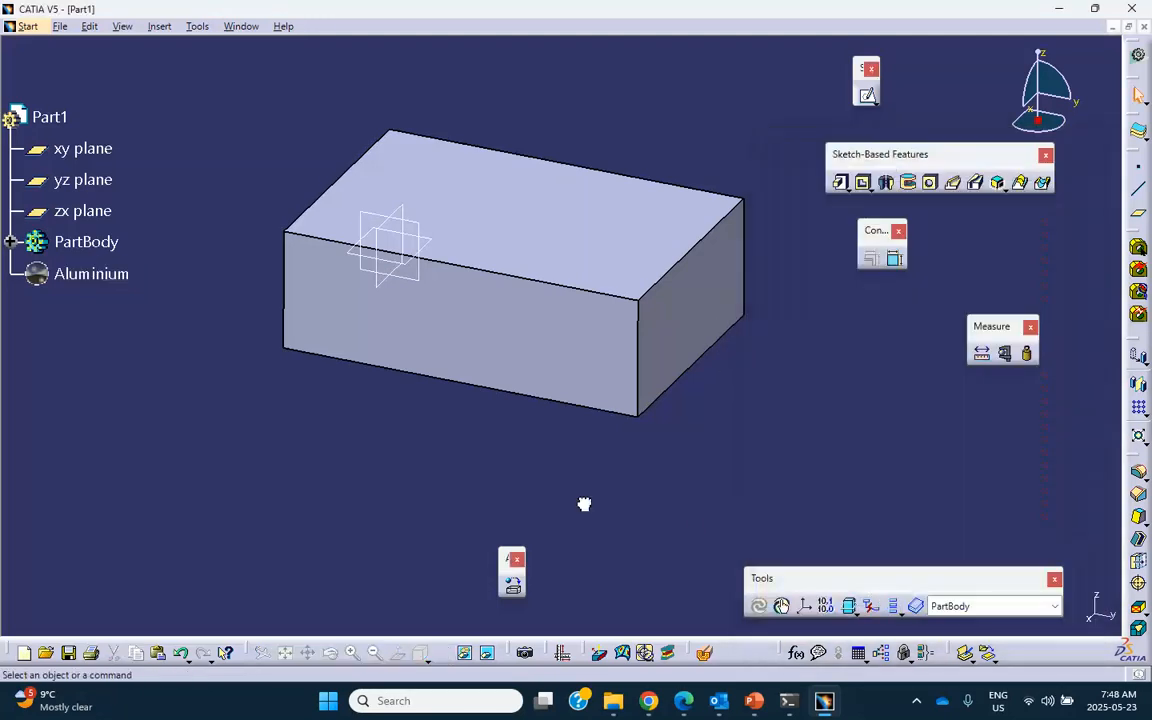
Step: Check the specified density on the PowerPoint slide and verify it in the Aluminium material's structural properties
{"action": "left_click", "coordinate": [753, 700]}
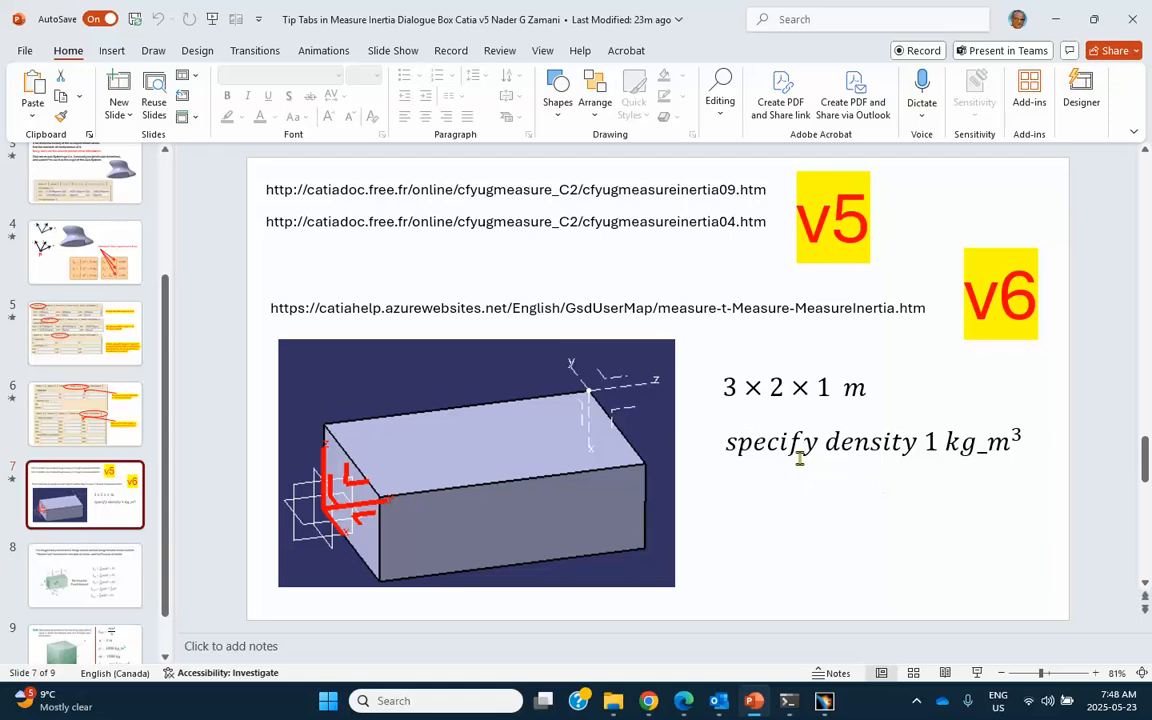
{"action": "left_click", "coordinate": [1054, 17]}
{"action": "double_click", "coordinate": [100, 274]}
{"action": "left_click", "coordinate": [1010, 188]}
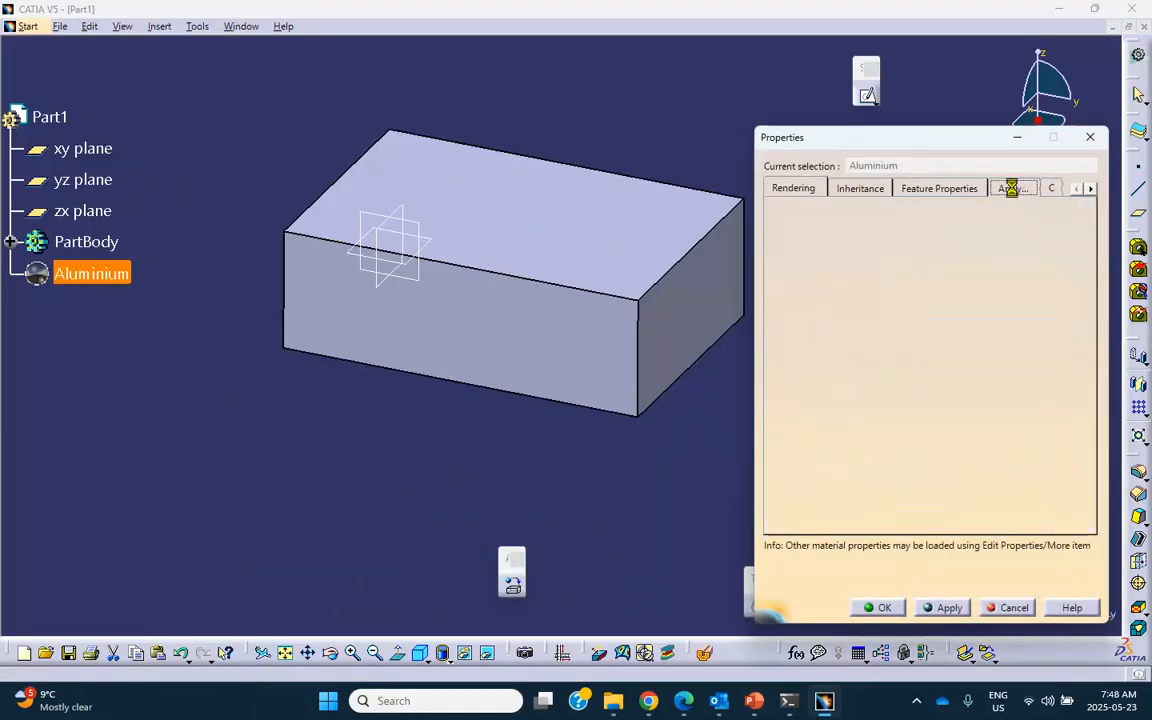
{"action": "left_click", "coordinate": [884, 608]}
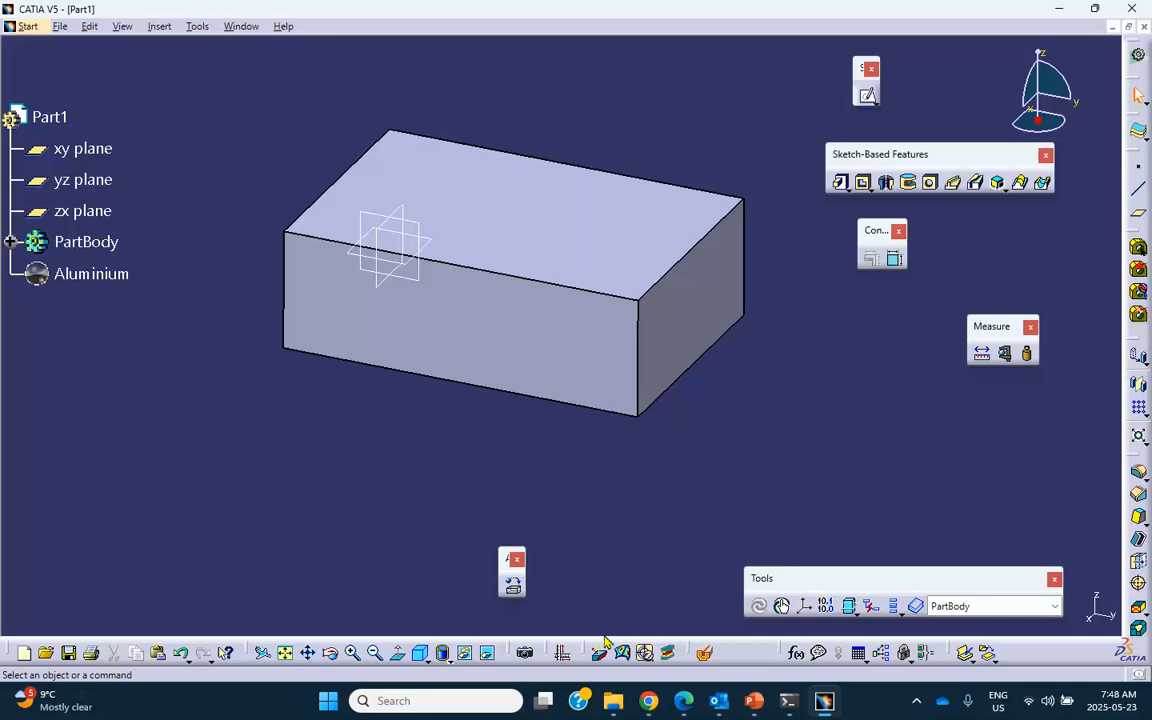
Step: Measure the inertia of the whole Part1, keeping the block visible beside the results
{"action": "left_click", "coordinate": [1028, 354]}
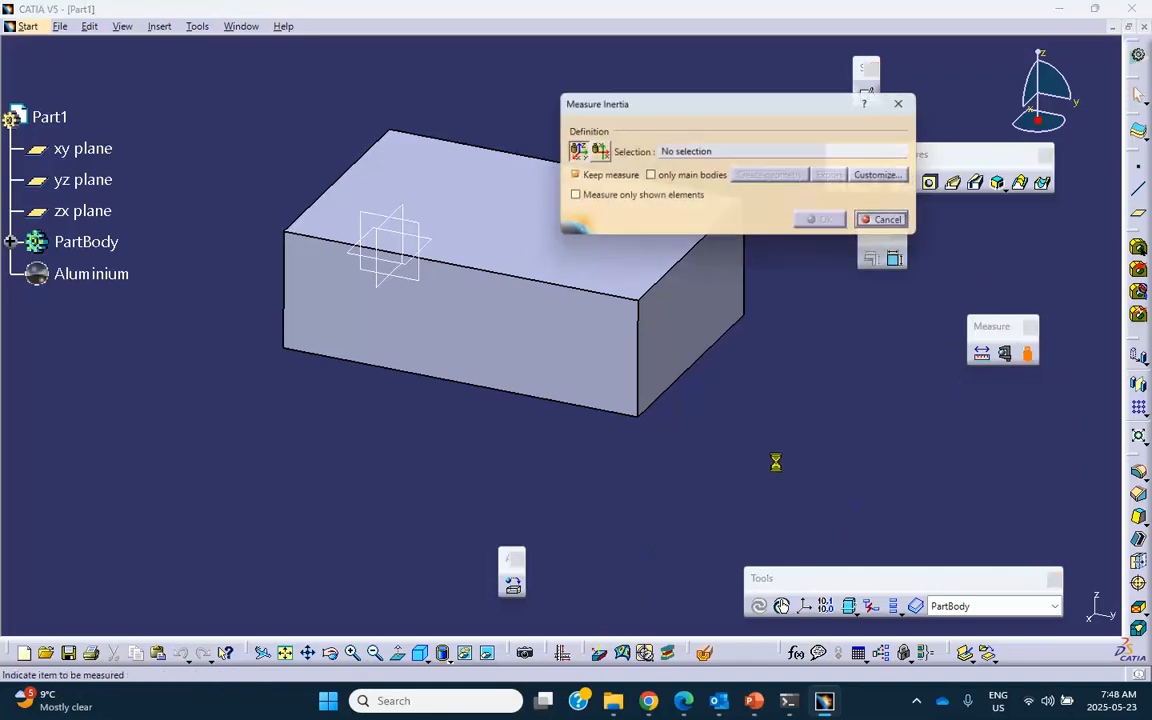
{"action": "middle_click_drag", "start_coordinate": [764, 442], "coordinate": [651, 470]}
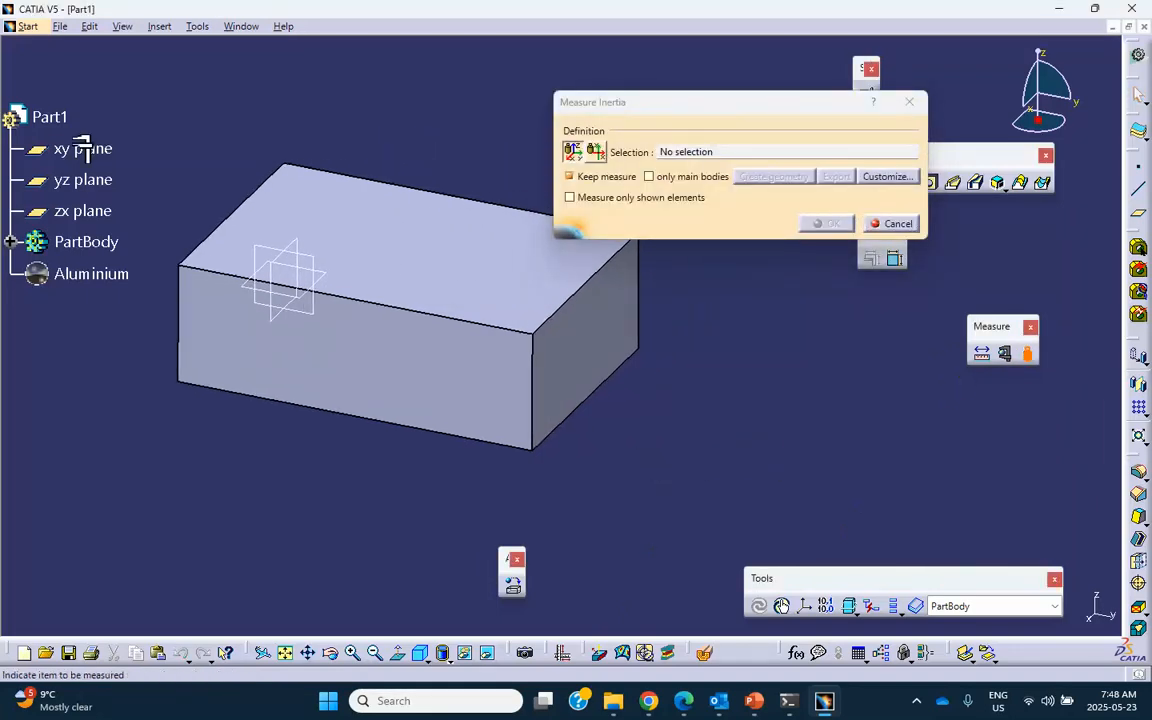
{"action": "left_click", "coordinate": [48, 117]}
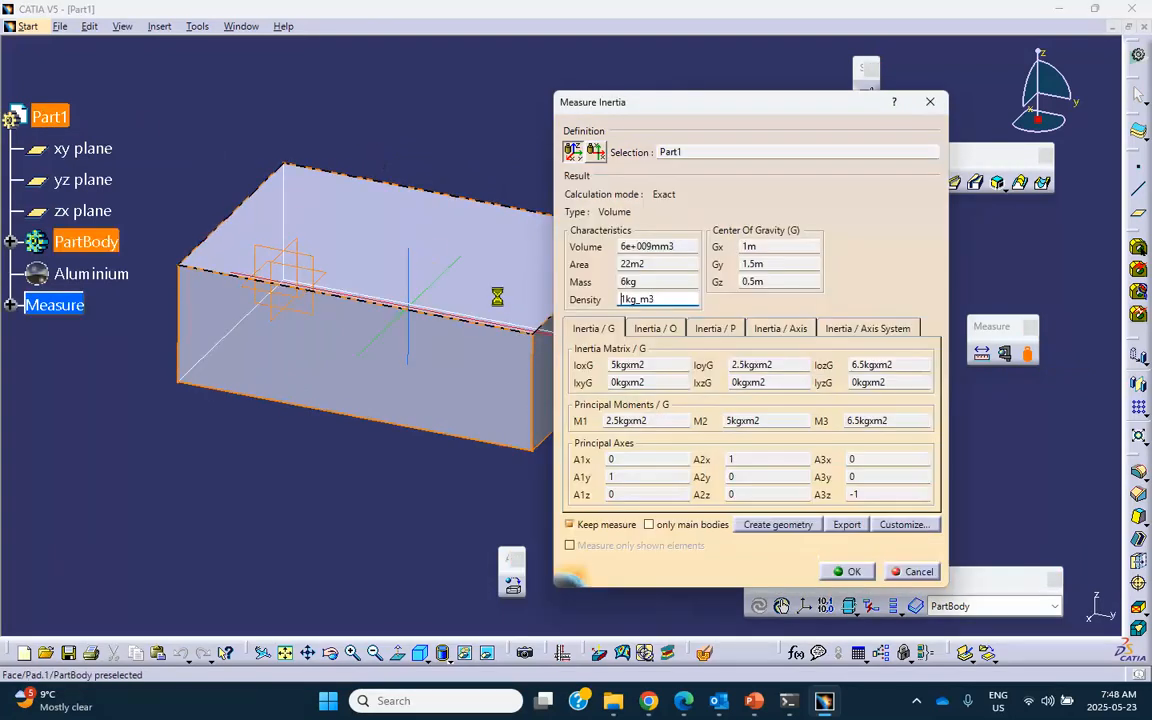
{"action": "left_click_drag", "start_coordinate": [710, 110], "coordinate": [792, 75]}
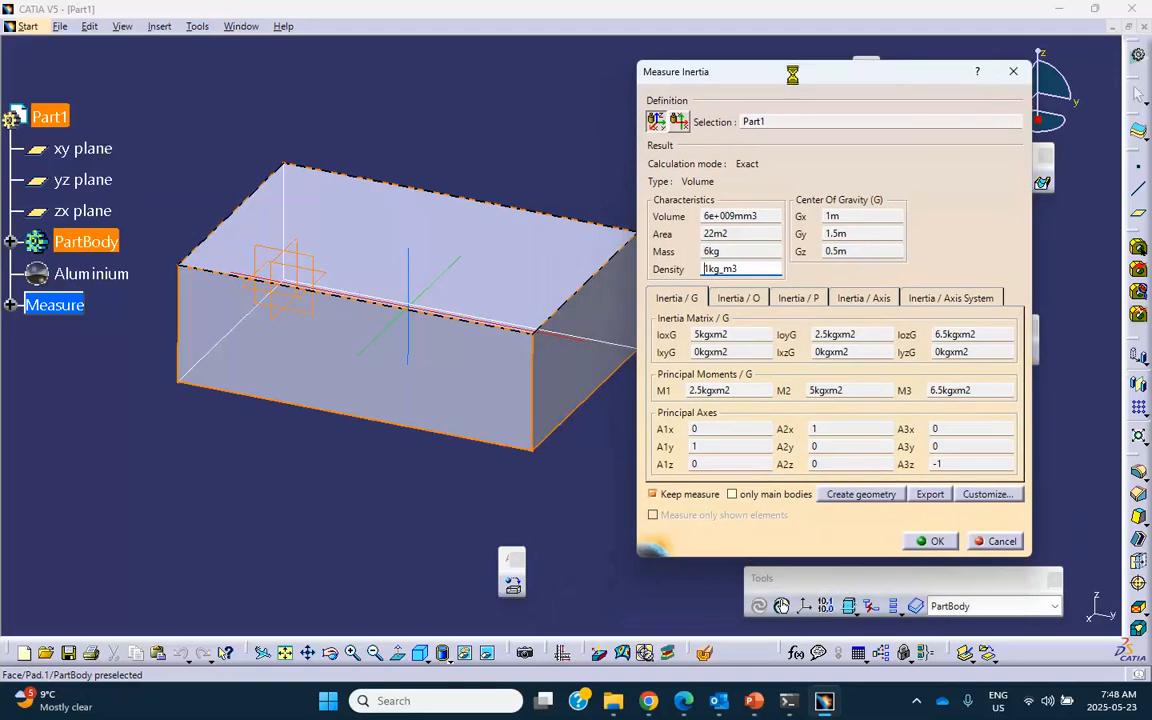
Step: Review which inertia results are enabled, and examine the inertia matrices about the centre of gravity and the origin
{"action": "left_click", "coordinate": [987, 494]}
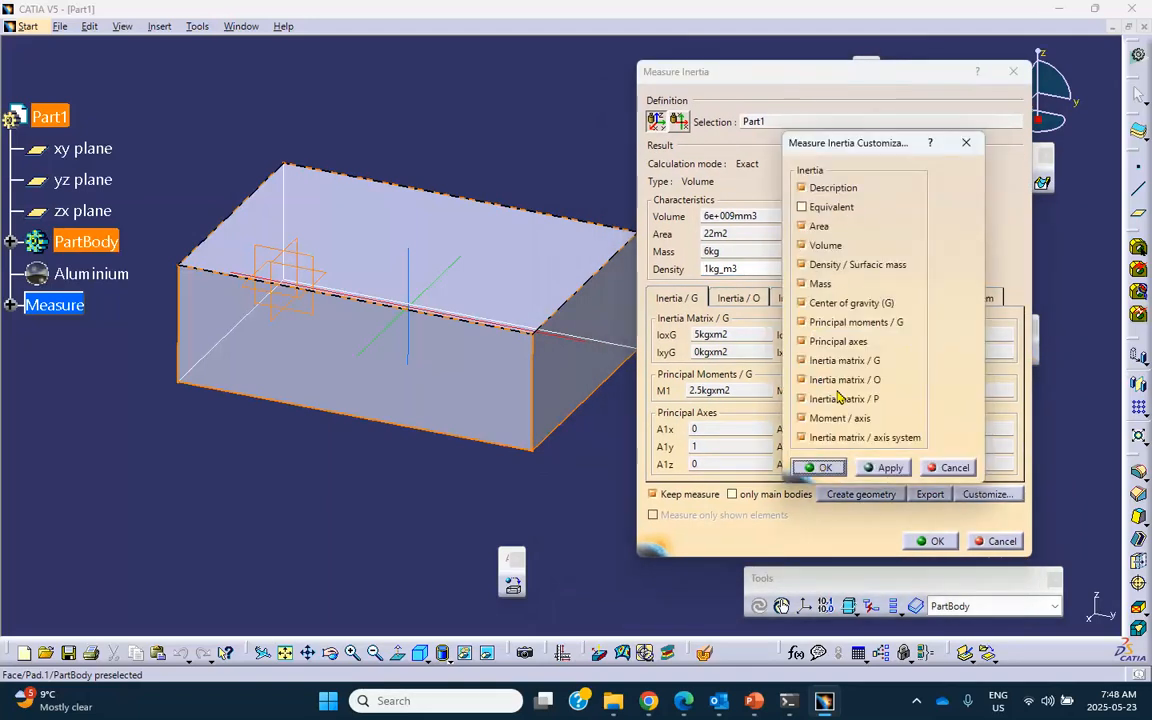
{"action": "left_click", "coordinate": [824, 468]}
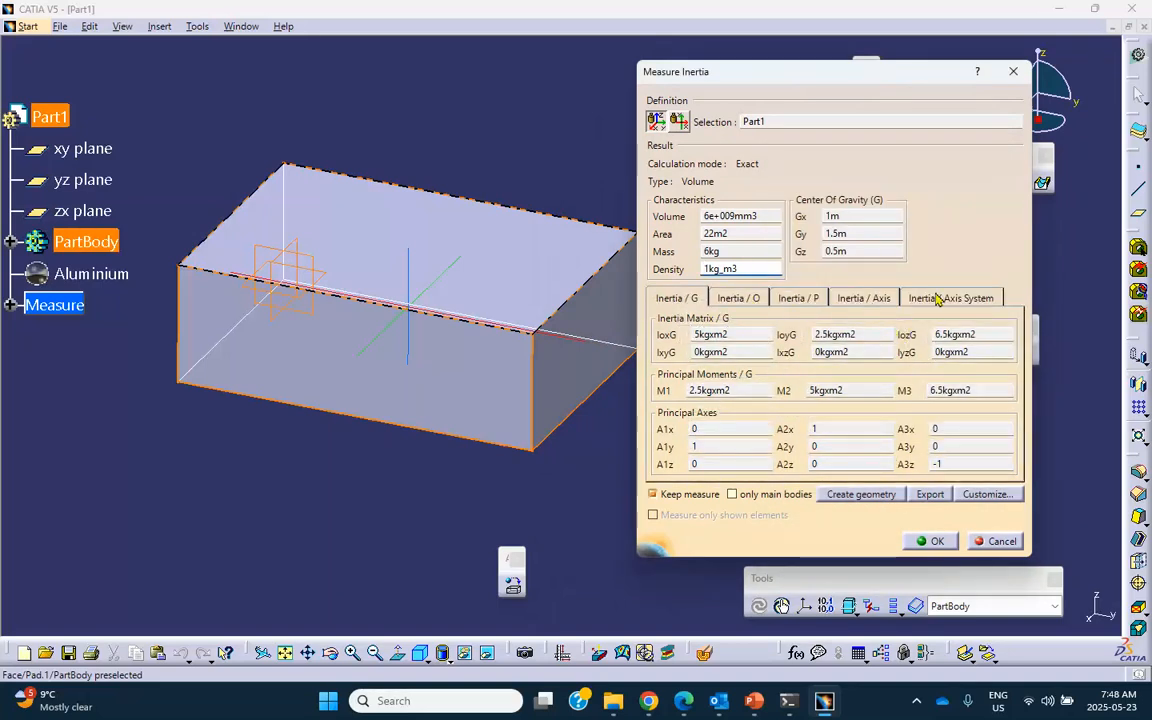
{"action": "left_click", "coordinate": [655, 298]}
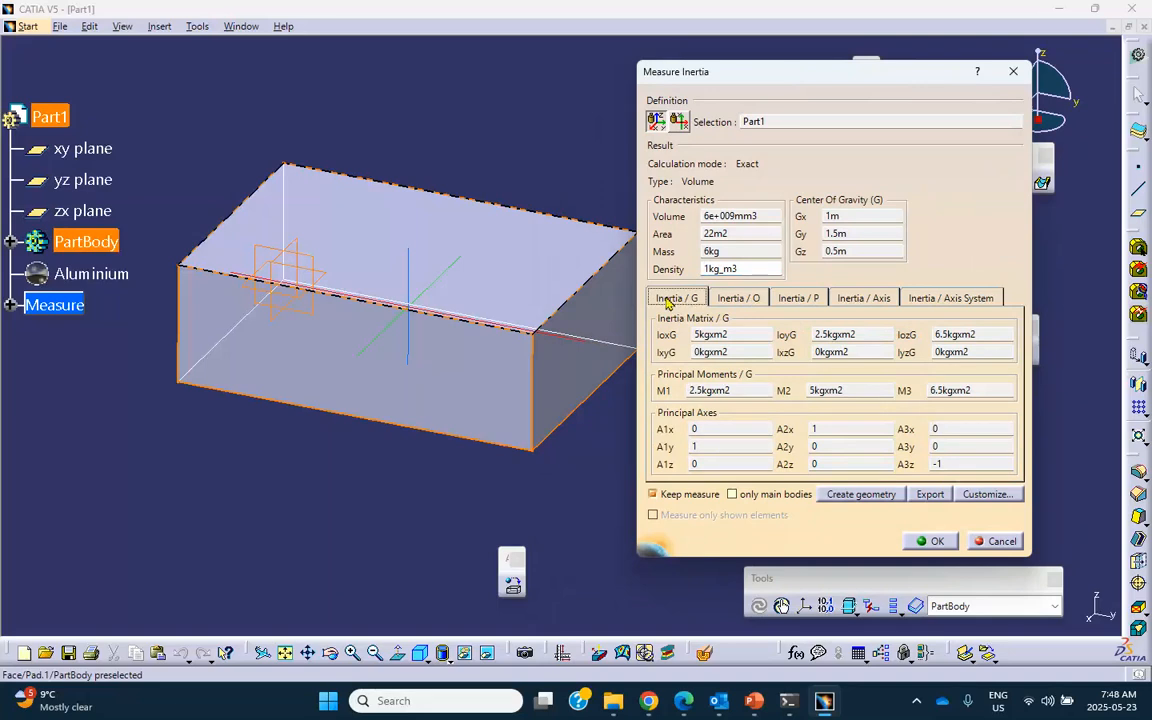
{"action": "middle_click_drag", "start_coordinate": [591, 360], "coordinate": [548, 380]}
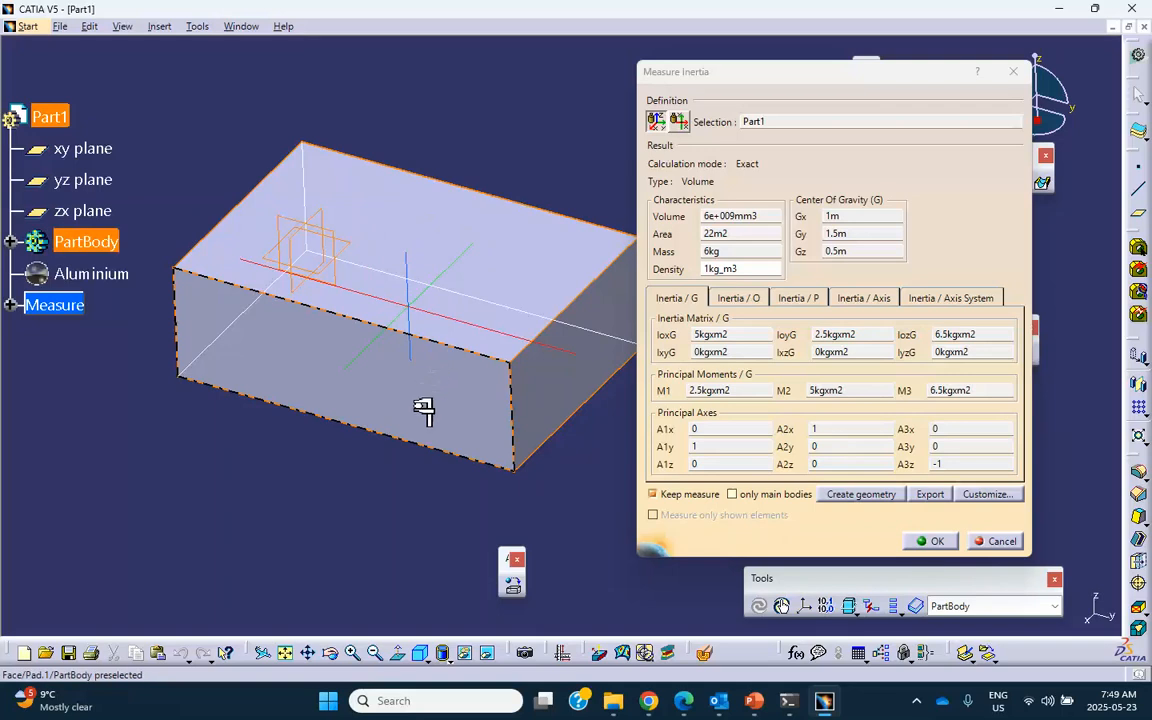
{"action": "middle_click_drag", "start_coordinate": [429, 481], "coordinate": [367, 472]}
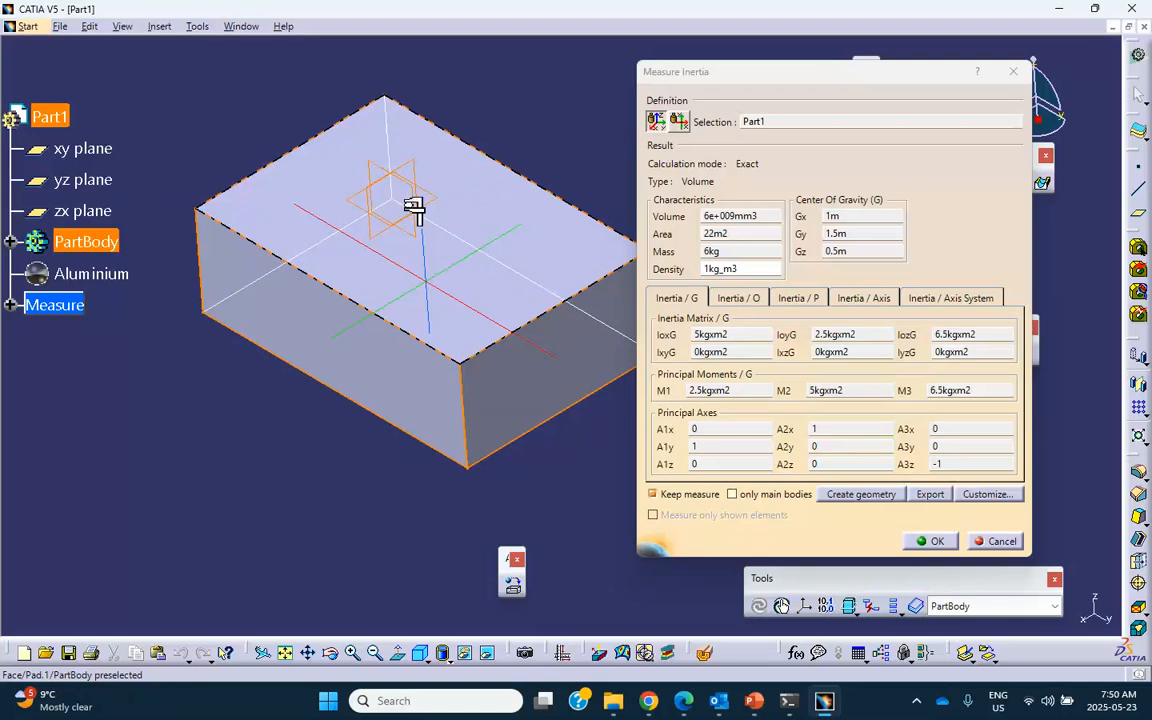
{"action": "left_click", "coordinate": [733, 299]}
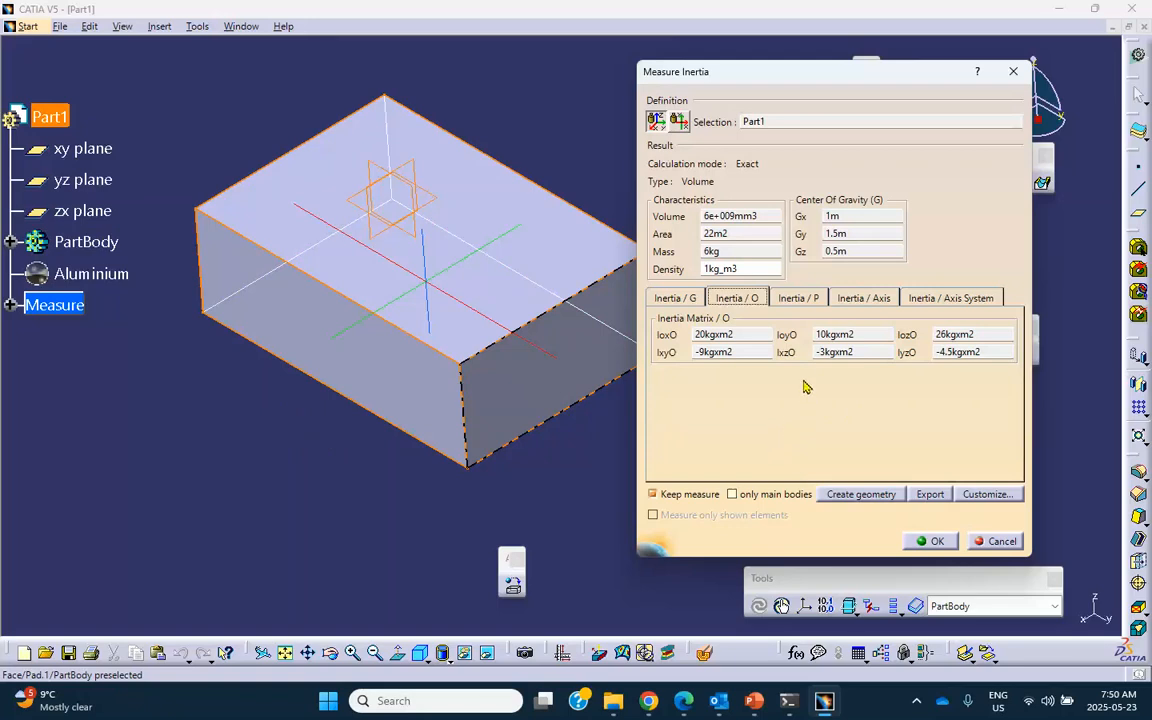
Step: Measure the inertia about the block's bottom front corner, view the axis system results page, and discard the measurement
{"action": "left_click", "coordinate": [807, 300]}
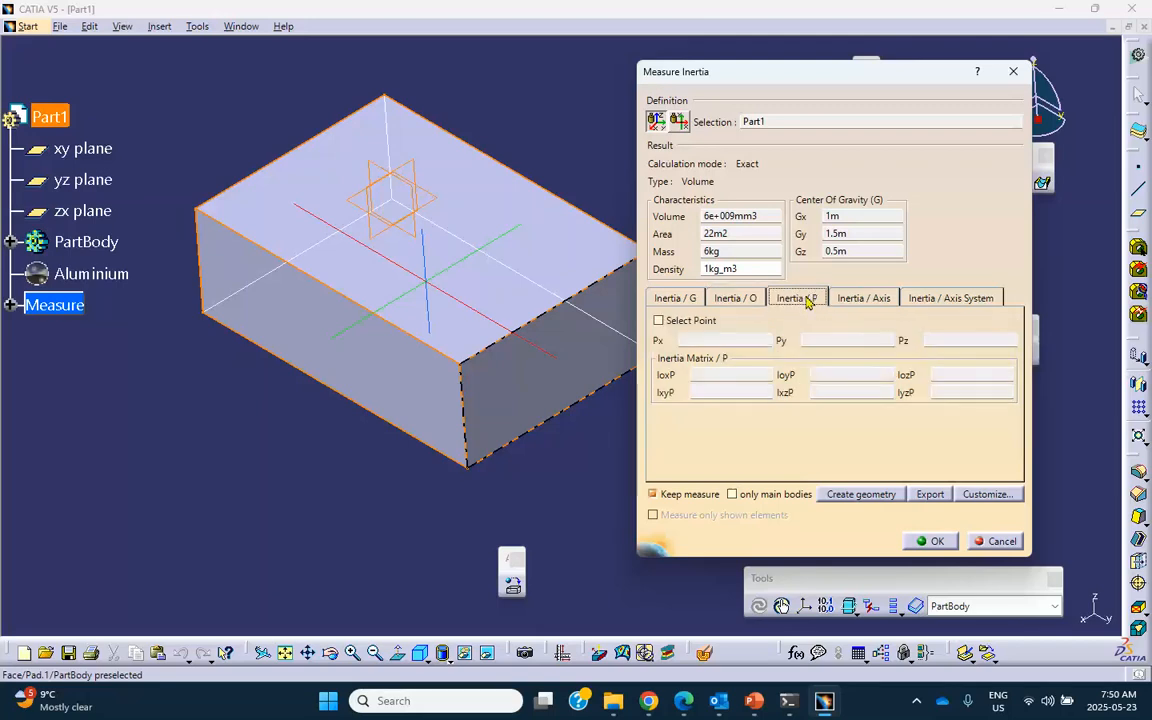
{"action": "middle_click_drag", "start_coordinate": [463, 309], "coordinate": [398, 357]}
{"action": "middle_click_drag", "start_coordinate": [512, 474], "coordinate": [507, 478]}
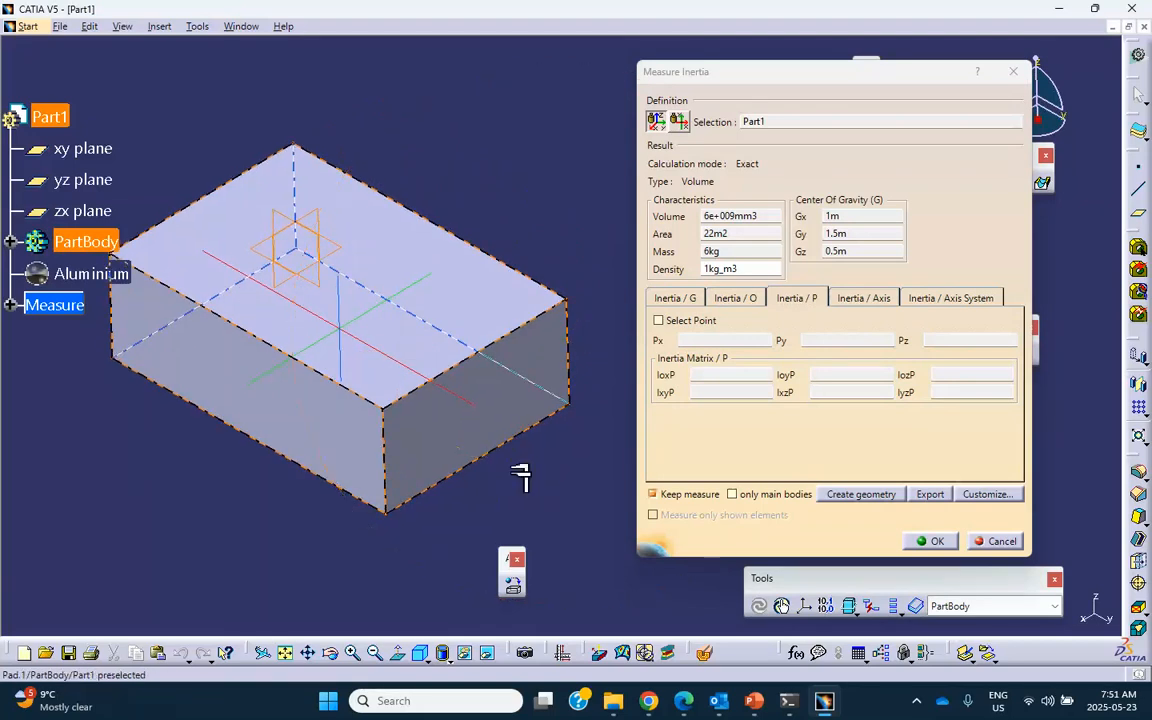
{"action": "left_click", "coordinate": [658, 321]}
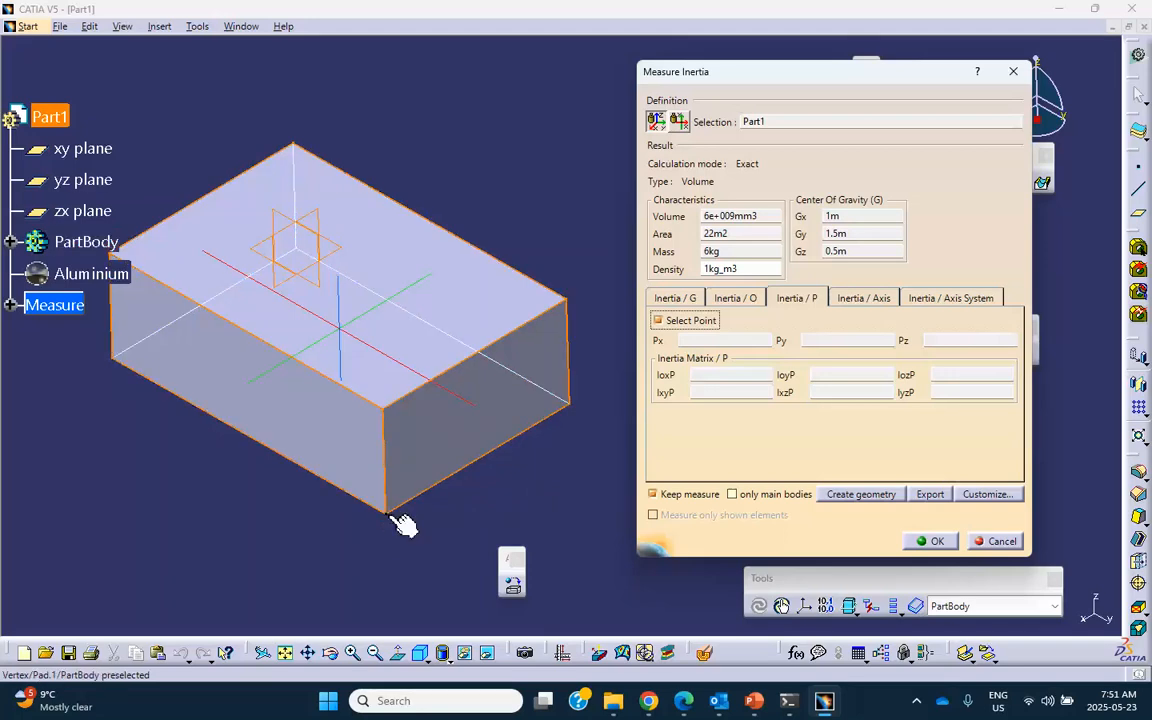
{"action": "left_click", "coordinate": [390, 514]}
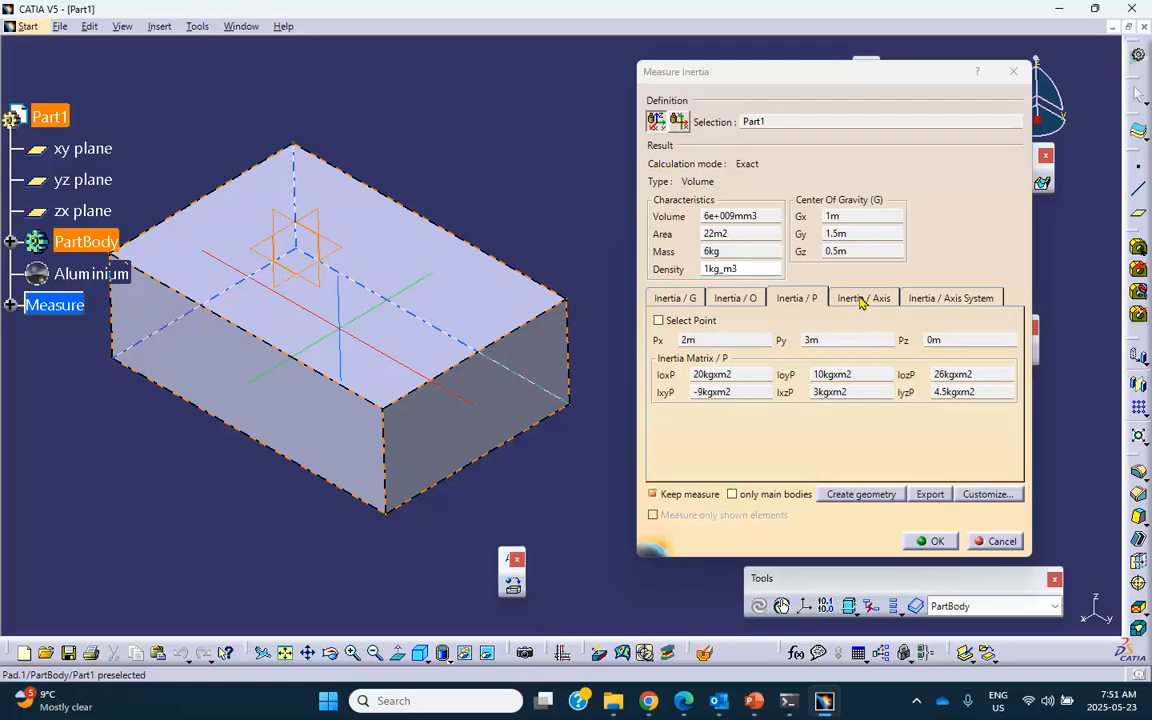
{"action": "left_click", "coordinate": [938, 300]}
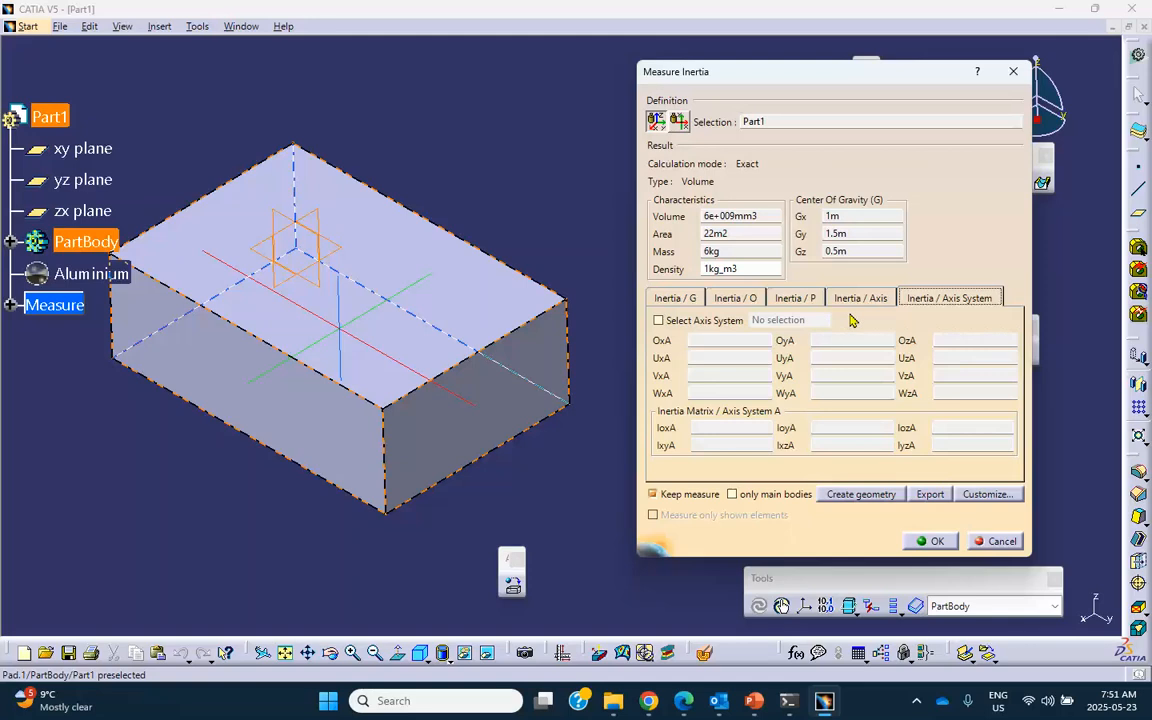
{"action": "left_click", "coordinate": [1001, 543]}
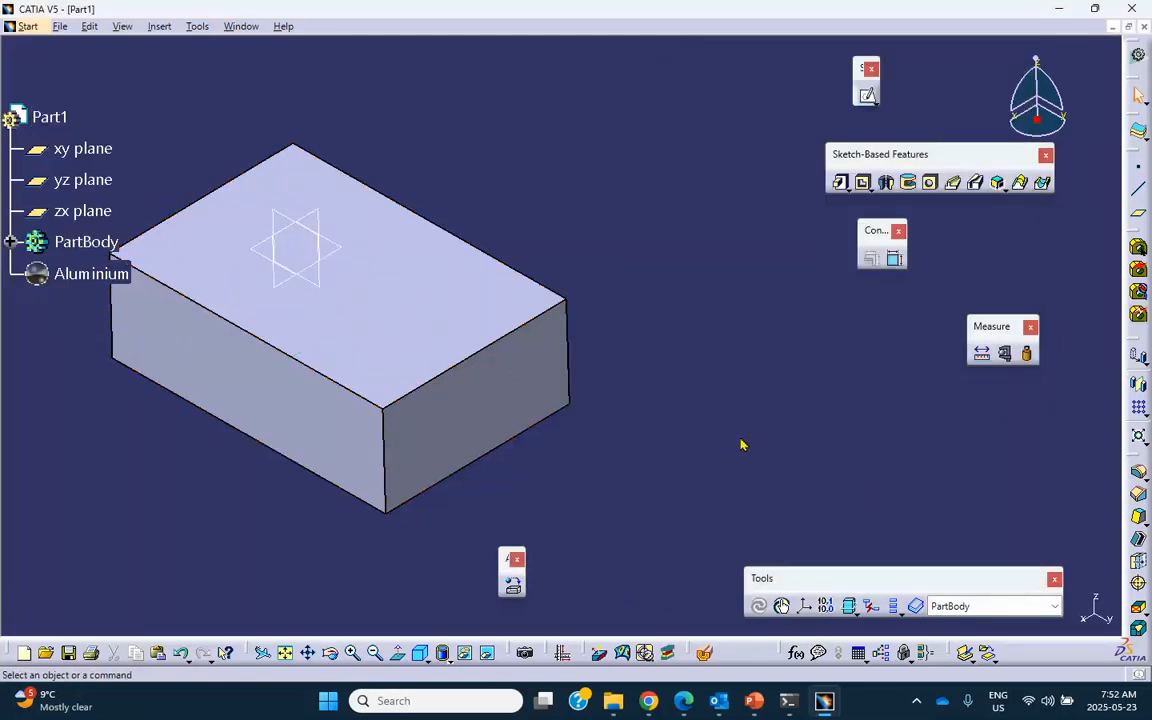
Step: Define an axis system at the top face's right corner, matching the slide, with its Z axis along the long rear top edge, reversed
{"action": "left_click", "coordinate": [804, 607]}
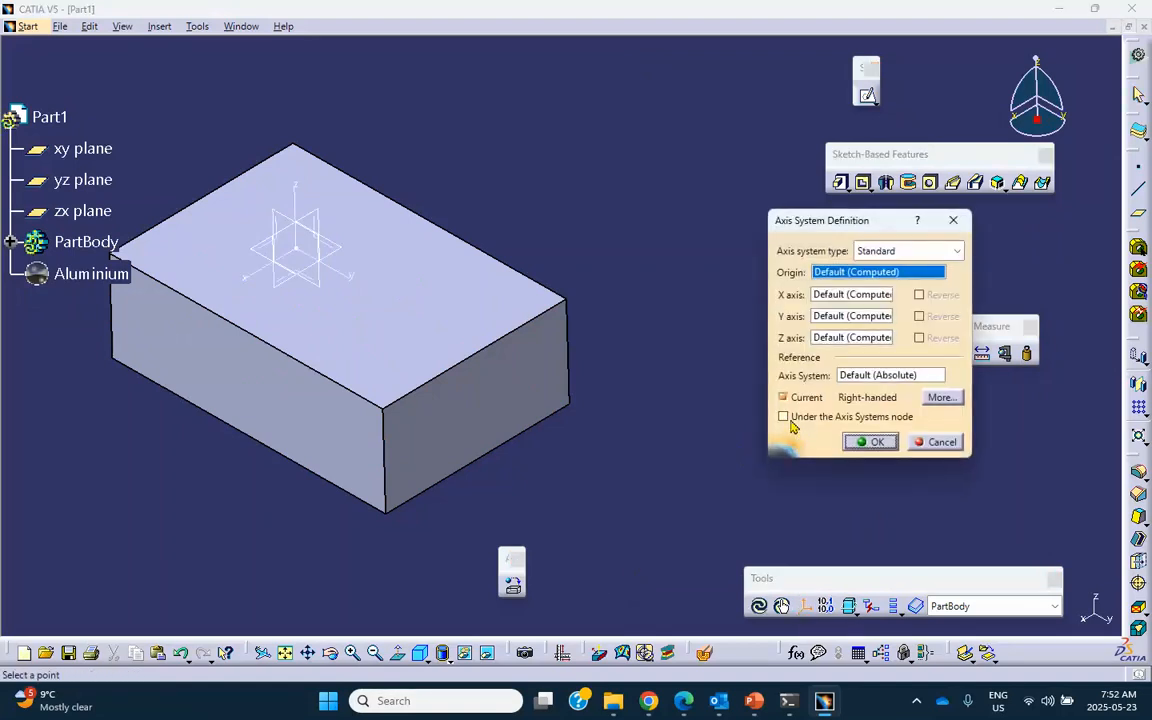
{"action": "left_click", "coordinate": [567, 300]}
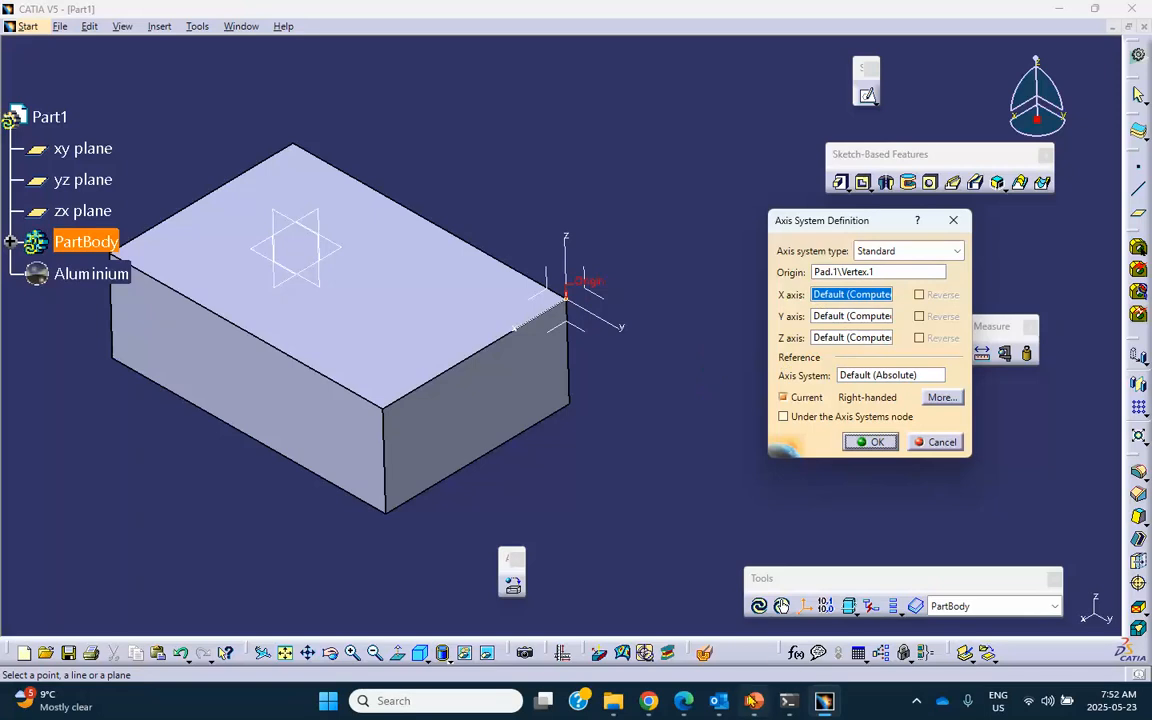
{"action": "left_click", "coordinate": [754, 701]}
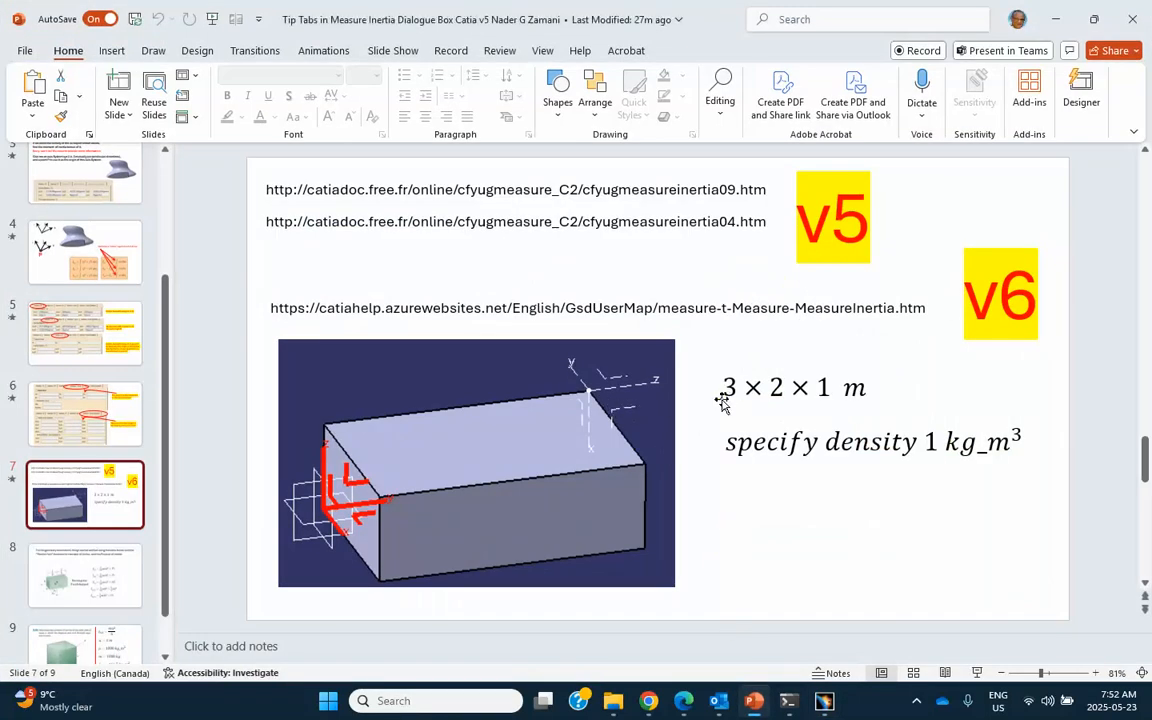
{"action": "left_click", "coordinate": [1055, 20]}
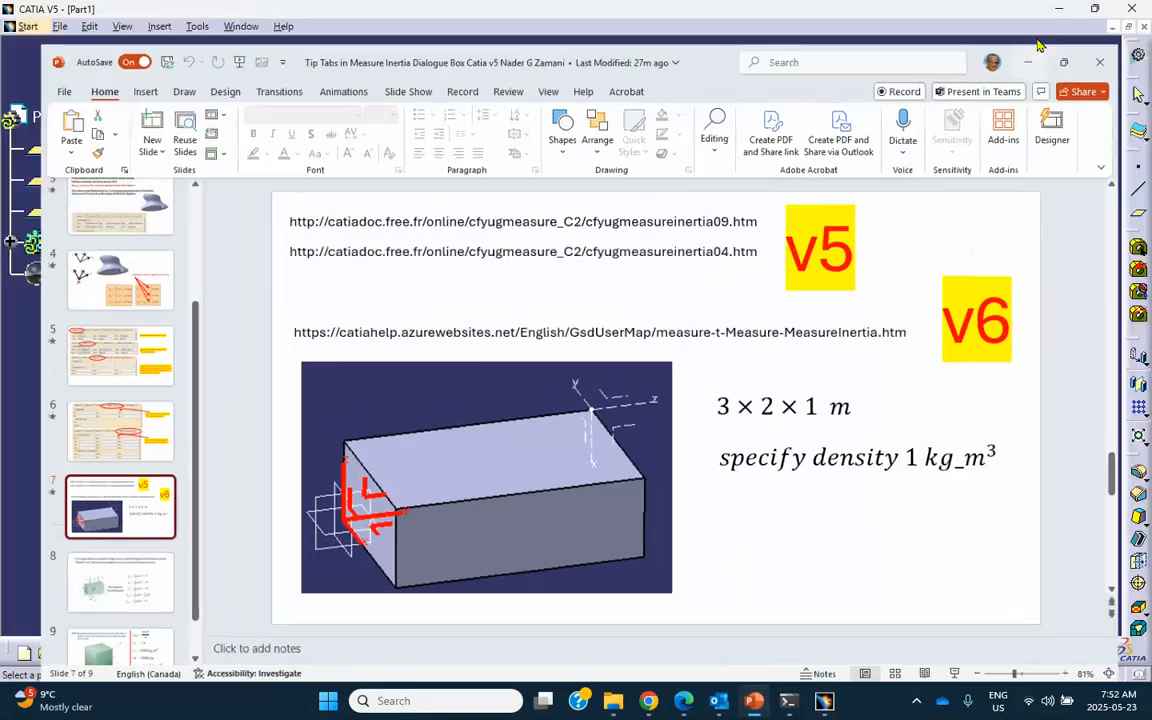
{"action": "left_click", "coordinate": [822, 338]}
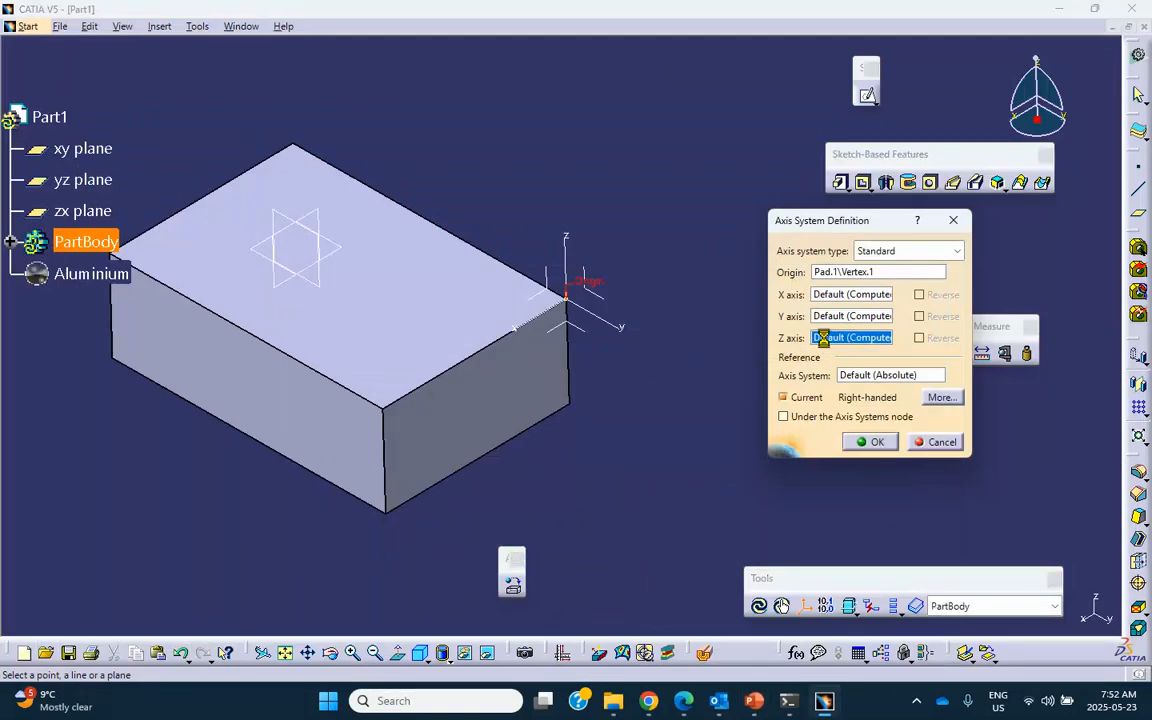
{"action": "left_click", "coordinate": [514, 266]}
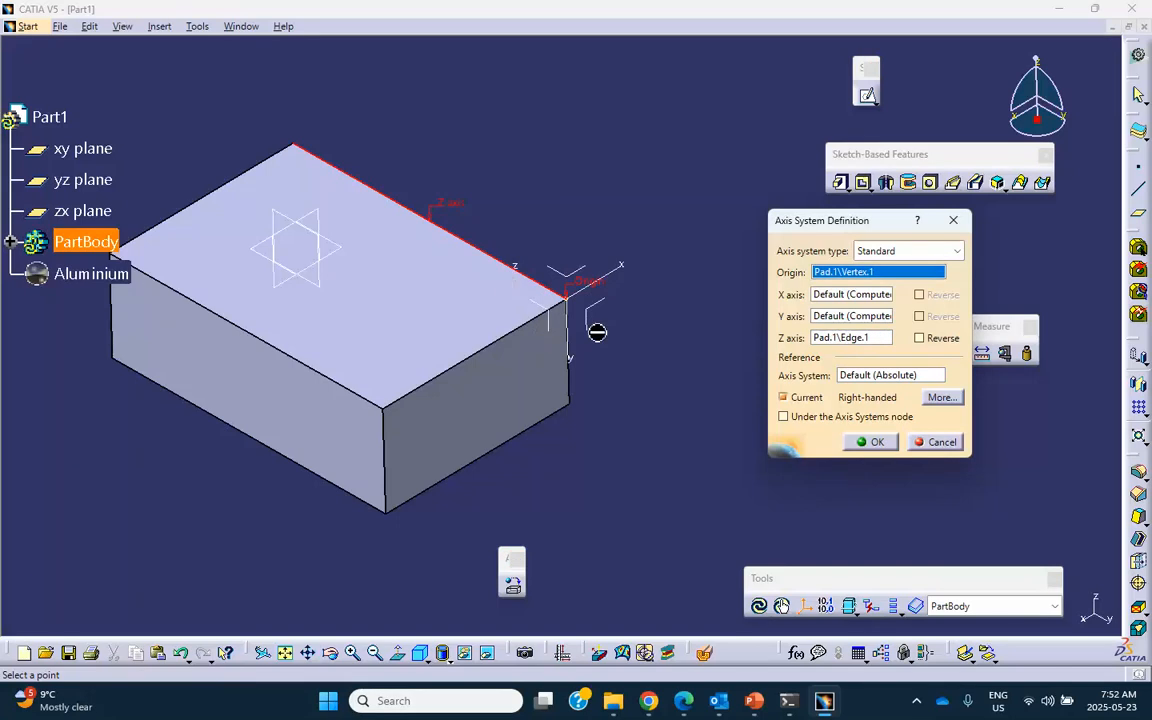
{"action": "left_click", "coordinate": [919, 340]}
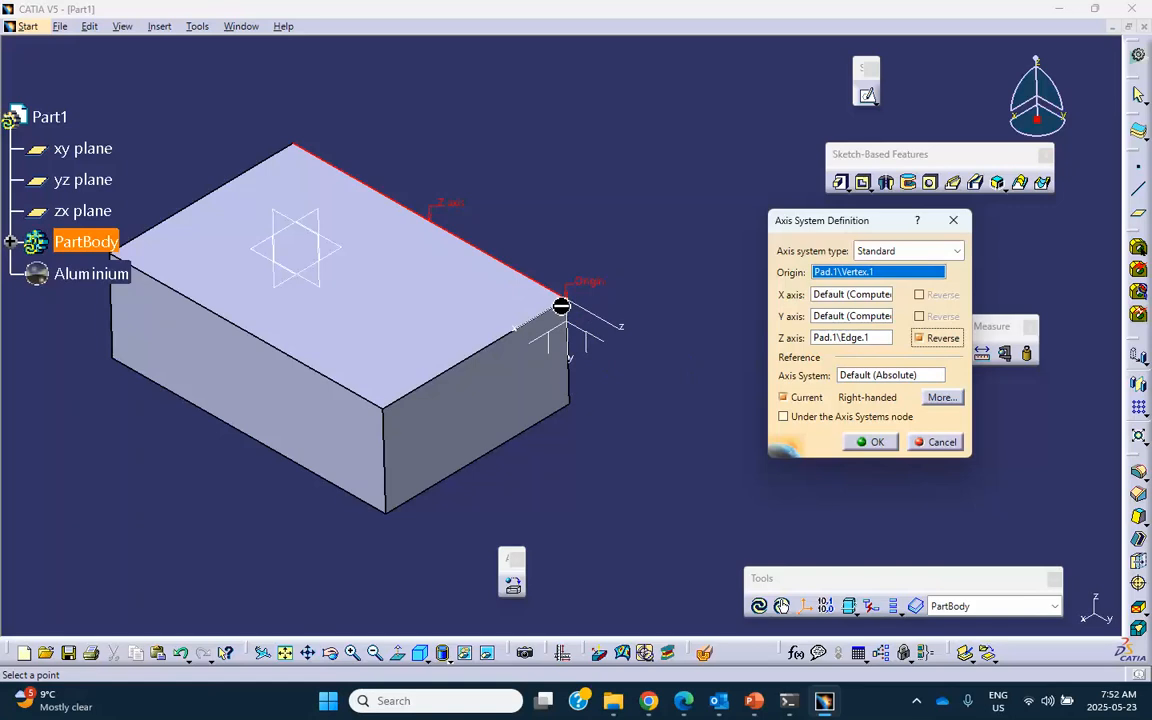
Step: Align the Y axis with the short right edge of the top face and create the axis system as non-current
{"action": "left_click", "coordinate": [815, 317]}
{"action": "left_click", "coordinate": [468, 356]}
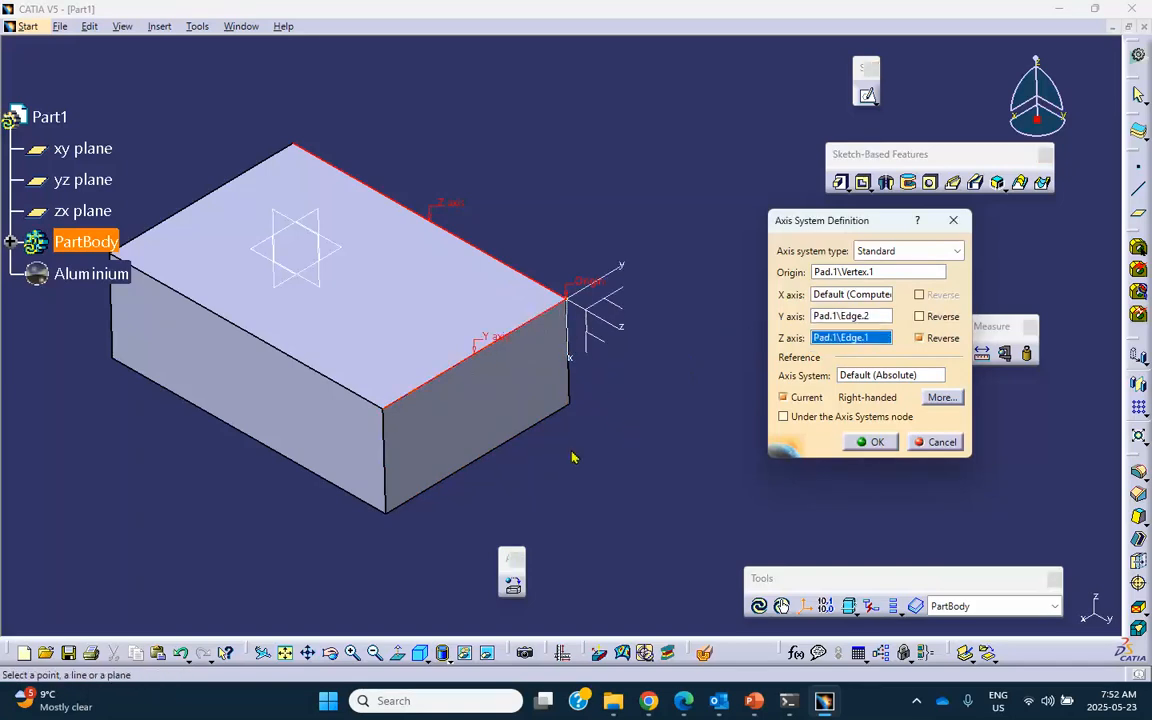
{"action": "left_click", "coordinate": [784, 398]}
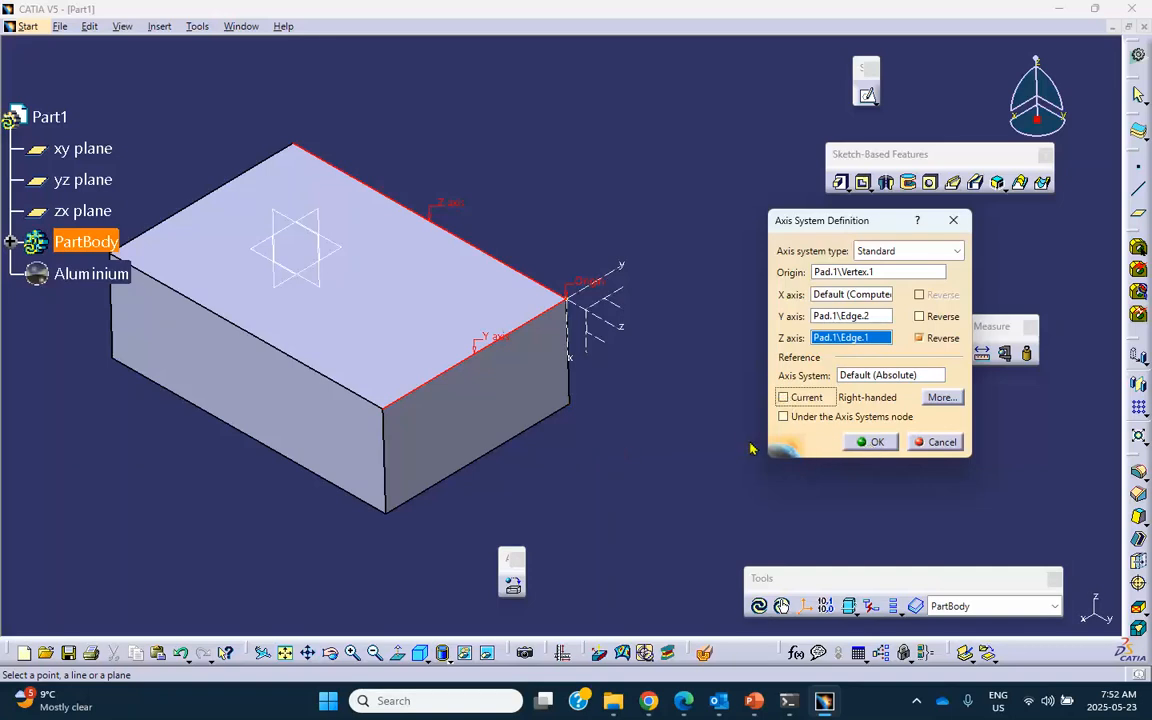
{"action": "left_click", "coordinate": [880, 442]}
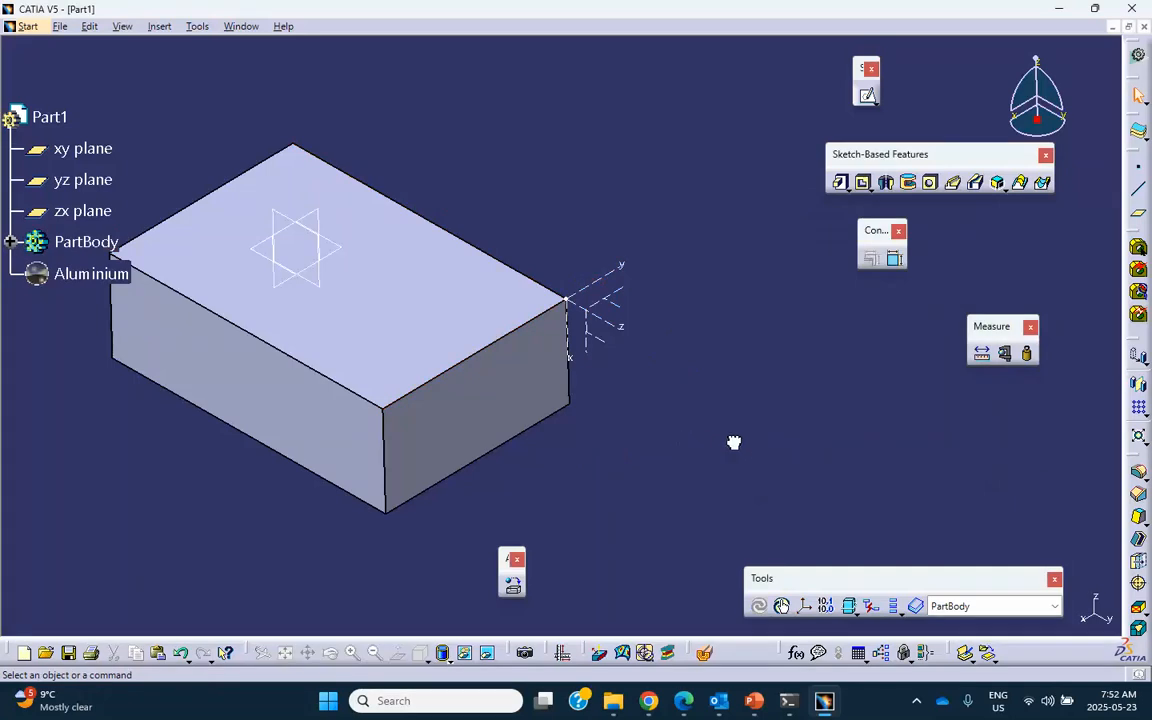
Step: Measure the inertia of the whole Part1 and show the Inertia / Axis System results
{"action": "middle_click_drag", "start_coordinate": [699, 445], "coordinate": [599, 437]}
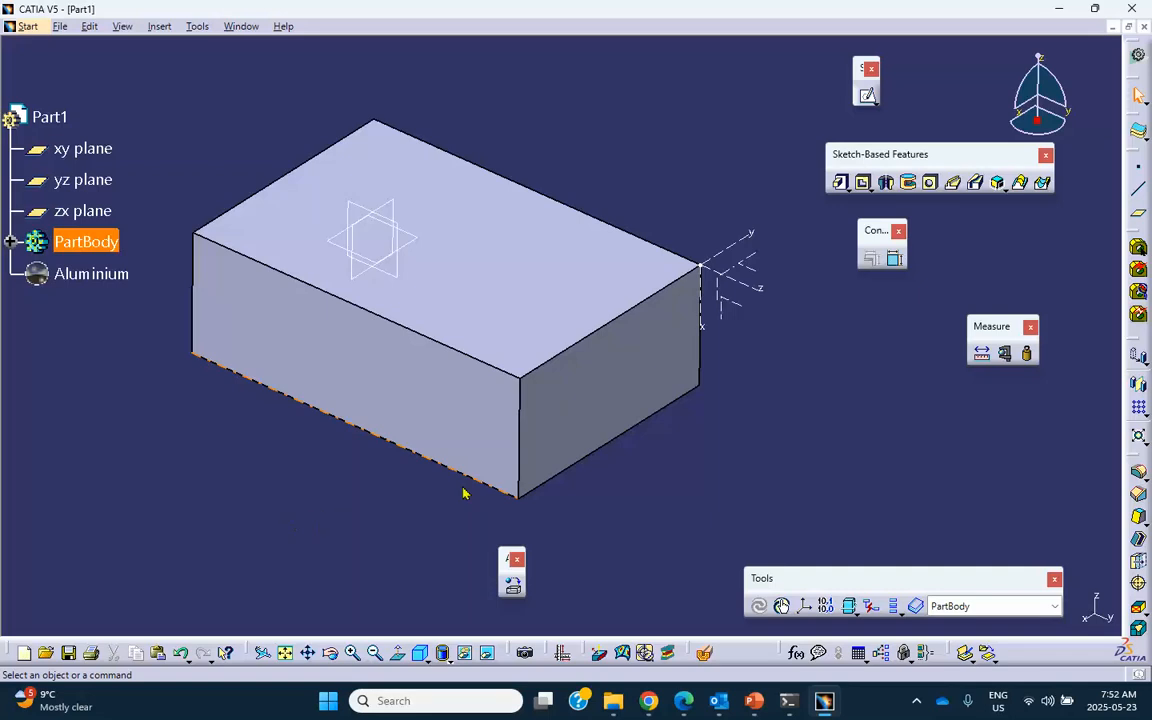
{"action": "left_click", "coordinate": [1028, 354]}
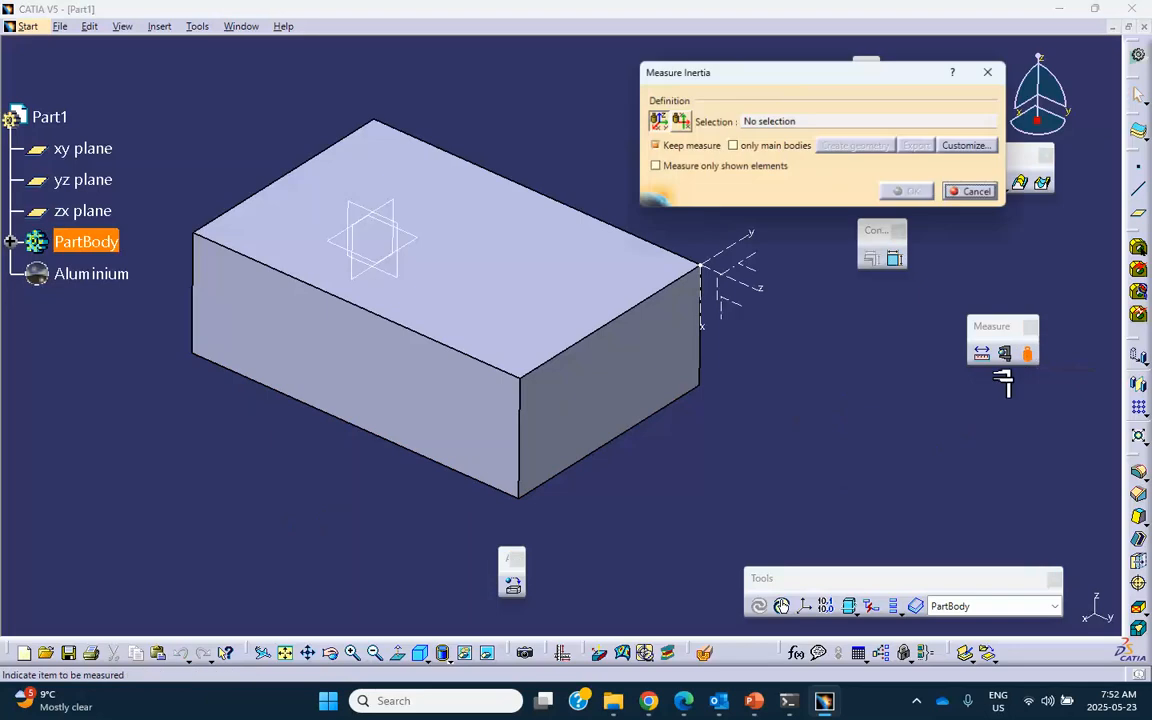
{"action": "left_click", "coordinate": [40, 117]}
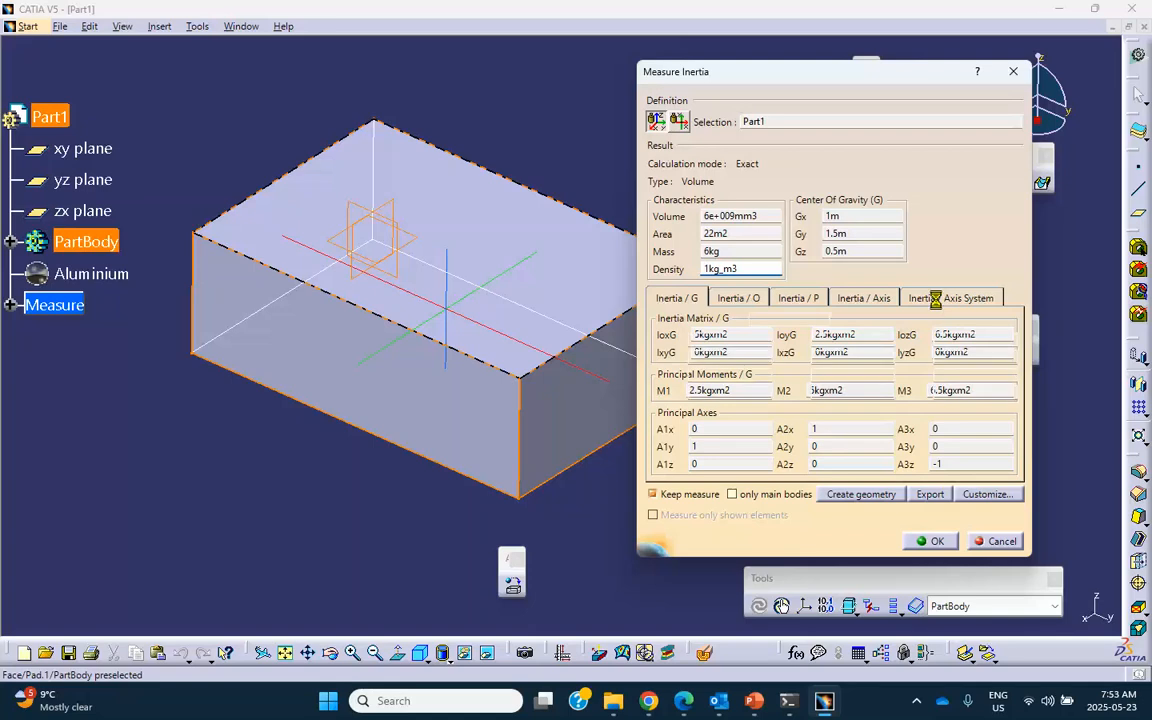
{"action": "left_click", "coordinate": [937, 302]}
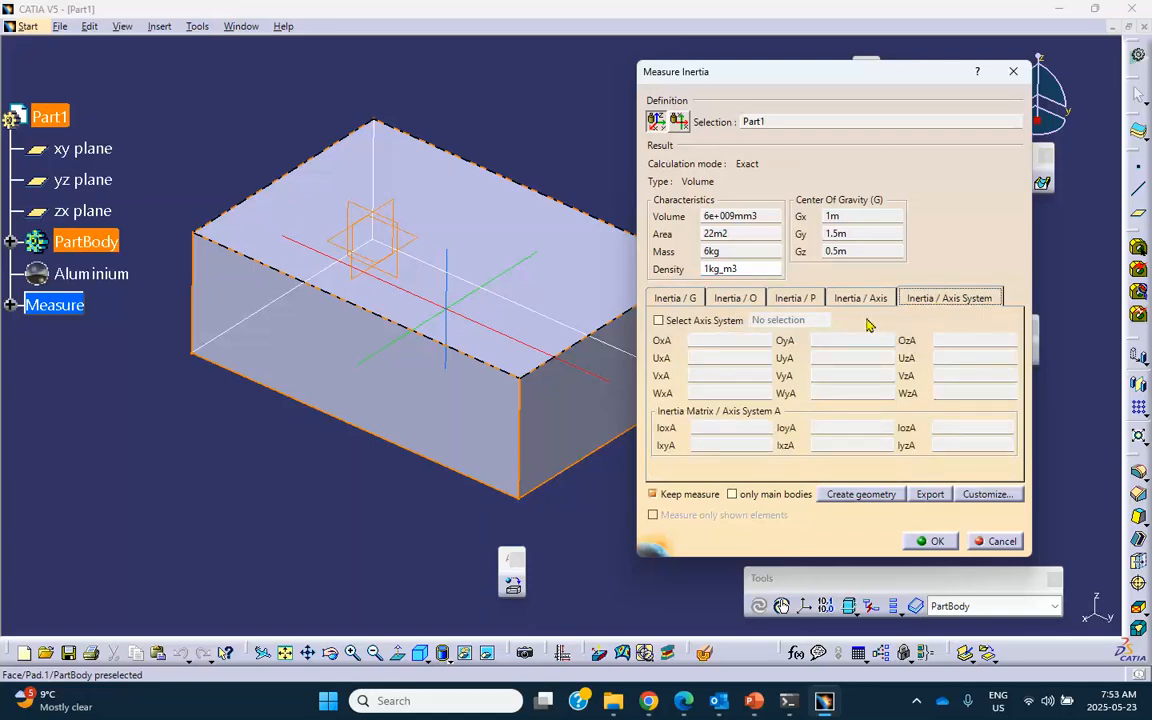
Step: Select Axis System.1 under PartBody as the reference for the inertia matrix
{"action": "left_click", "coordinate": [658, 321]}
{"action": "middle_click_drag", "start_coordinate": [465, 432], "coordinate": [217, 434]}
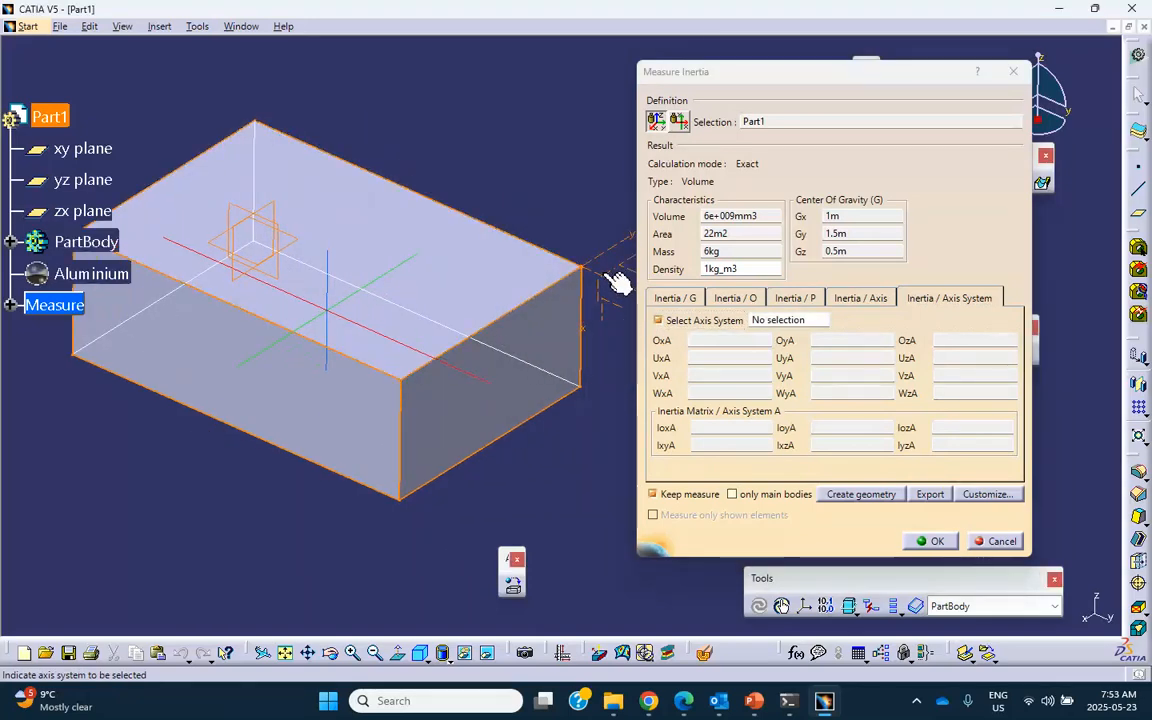
{"action": "middle_click_drag", "start_coordinate": [453, 298], "coordinate": [476, 316]}
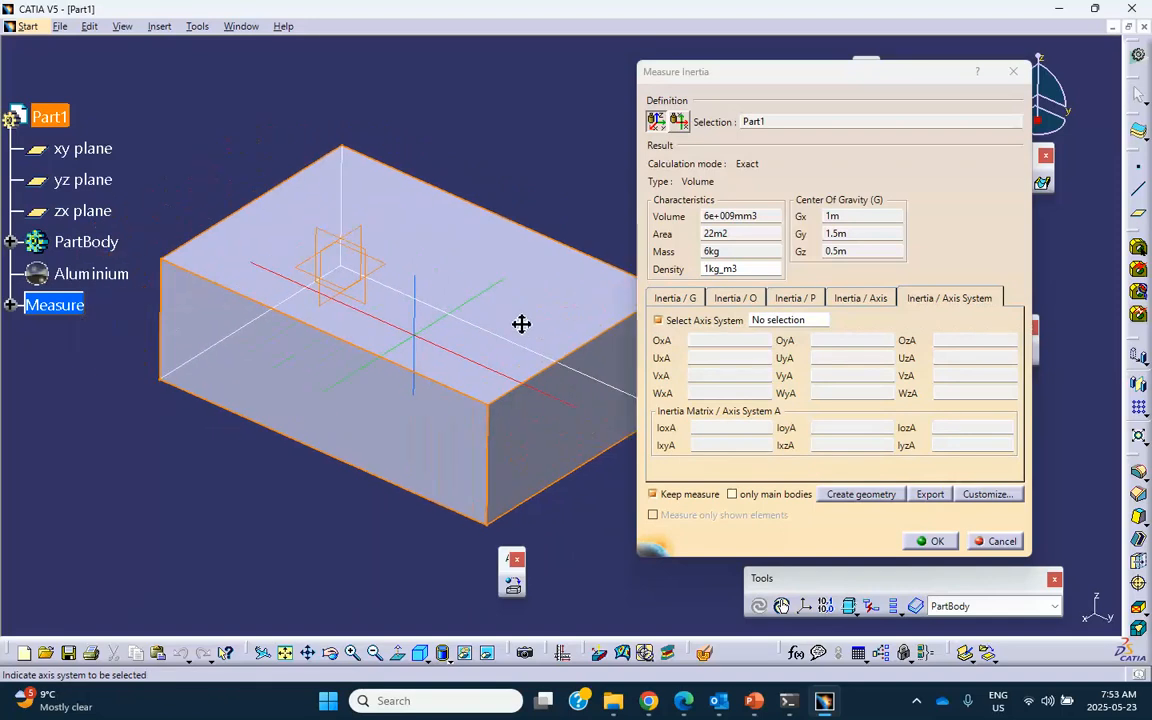
{"action": "left_click", "coordinate": [10, 242]}
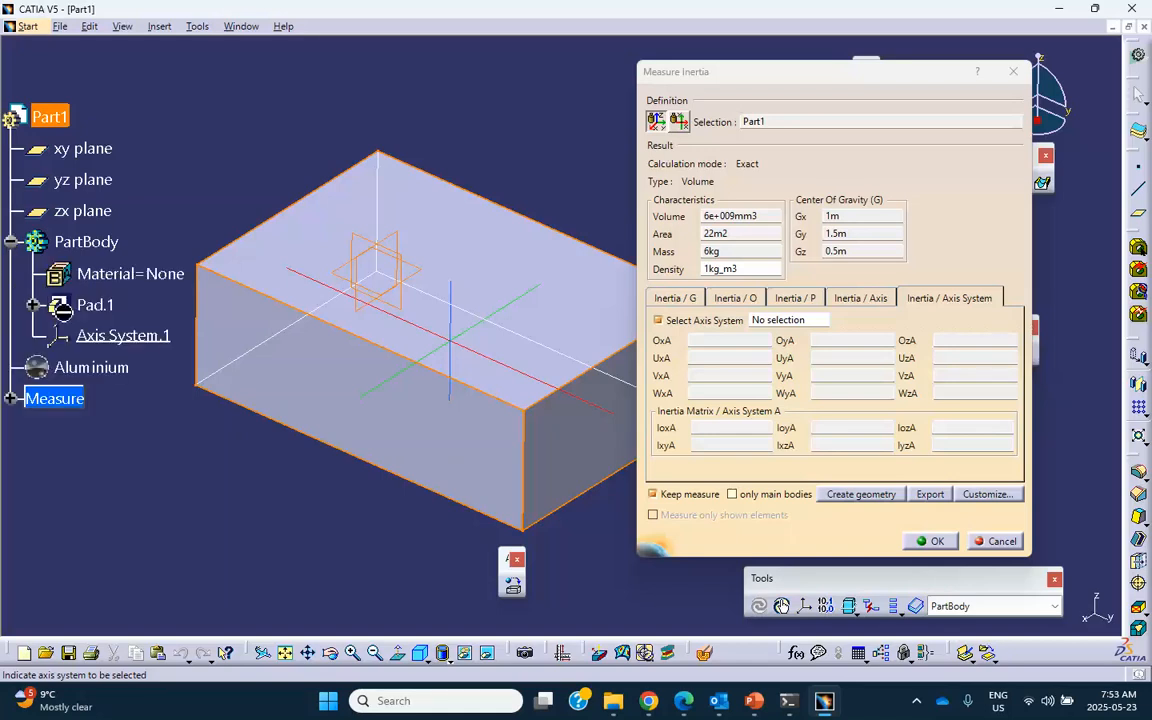
{"action": "left_click", "coordinate": [108, 340]}
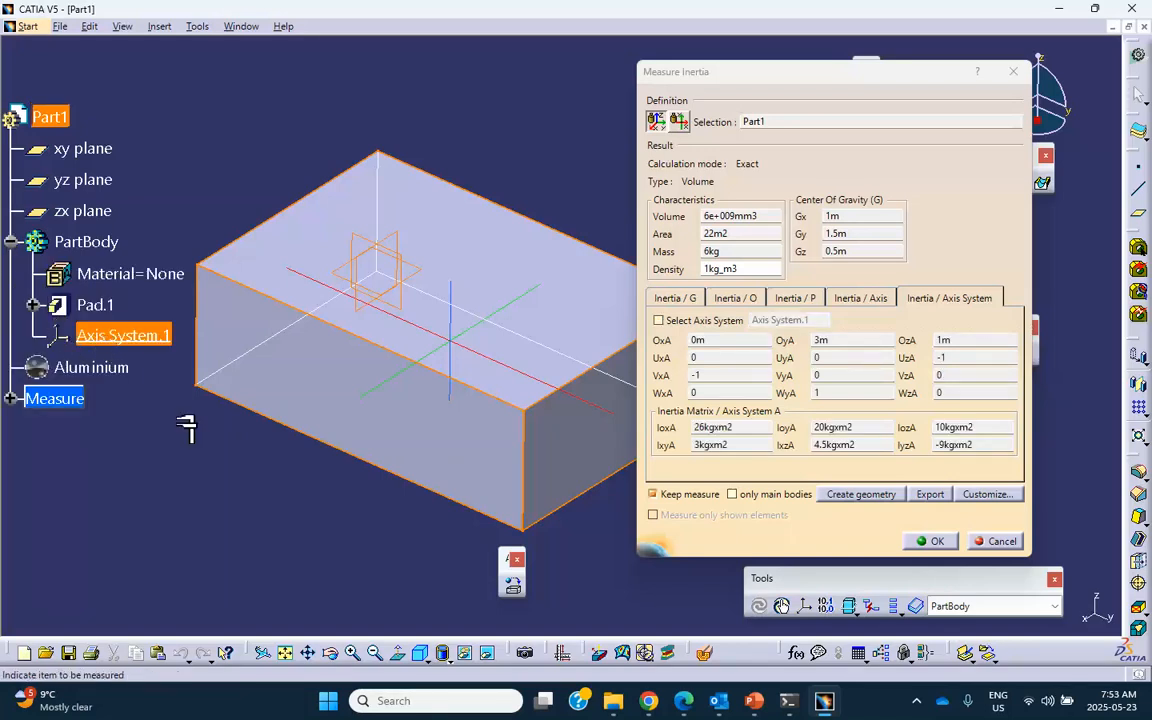
Step: Examine the axis system results beside the block, view the Inertia / Axis page, and keep the measurement
{"action": "left_click_drag", "start_coordinate": [731, 83], "coordinate": [855, 82]}
{"action": "middle_click_drag", "start_coordinate": [662, 280], "coordinate": [575, 210]}
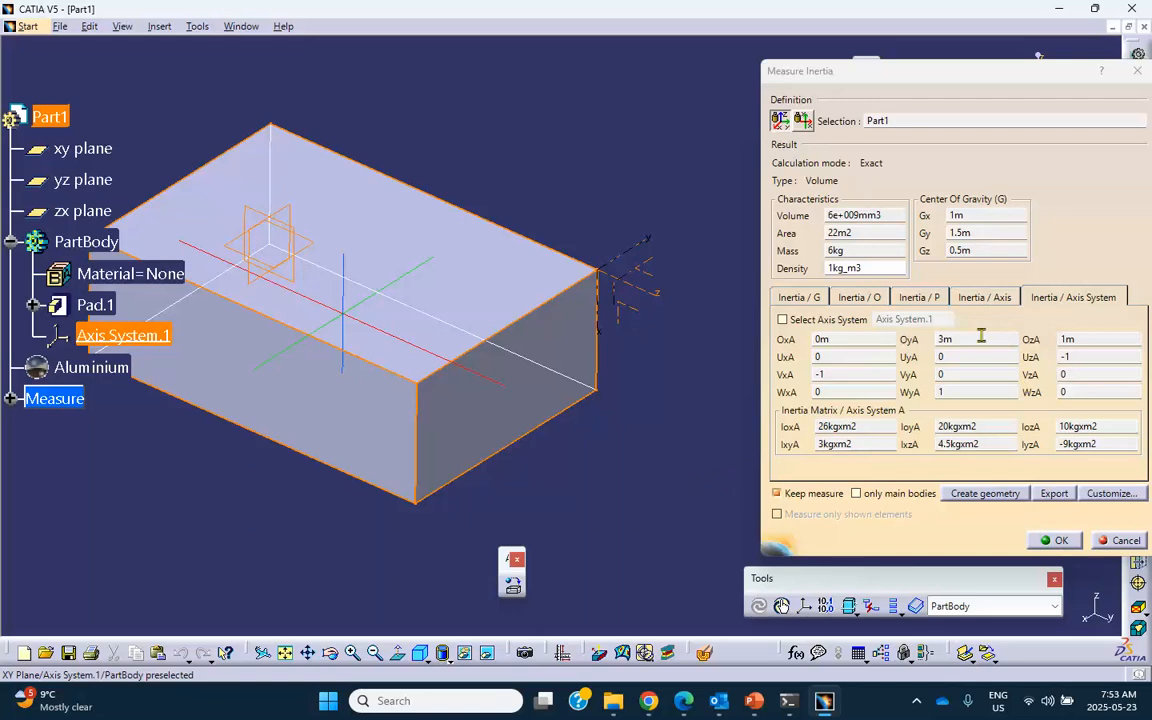
{"action": "left_click", "coordinate": [980, 298]}
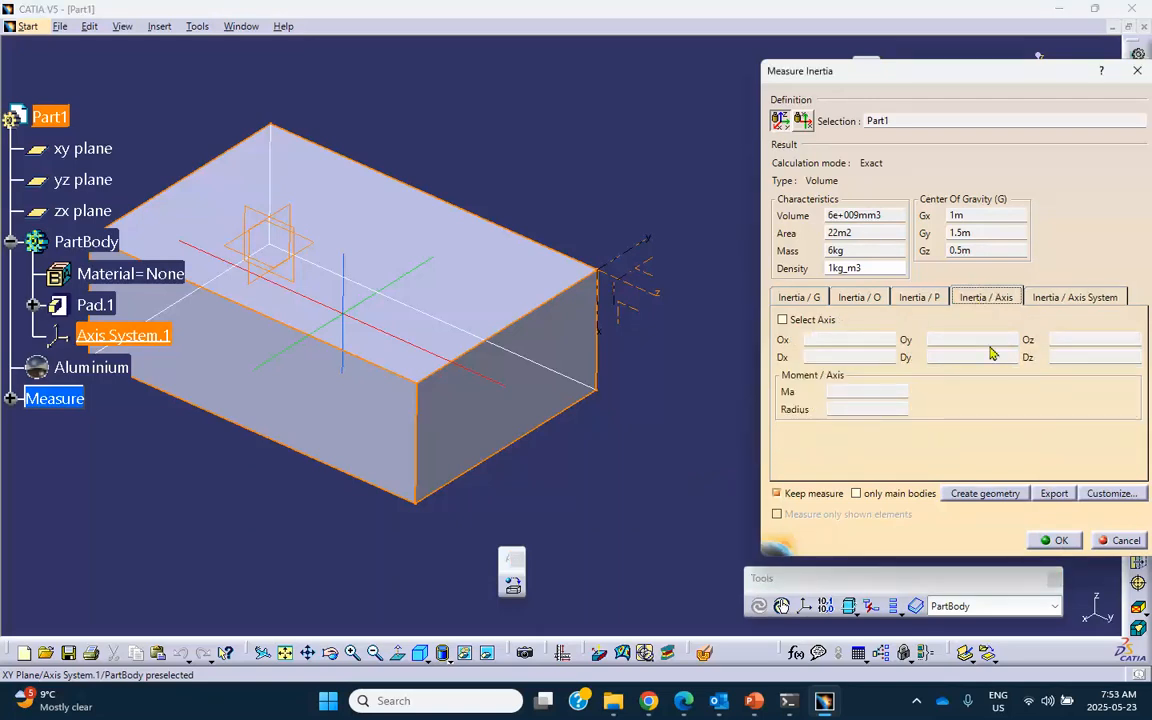
{"action": "left_click", "coordinate": [1058, 541]}
{"action": "left_click", "coordinate": [761, 399]}
{"action": "left_click_drag", "start_coordinate": [665, 357], "coordinate": [769, 362]}
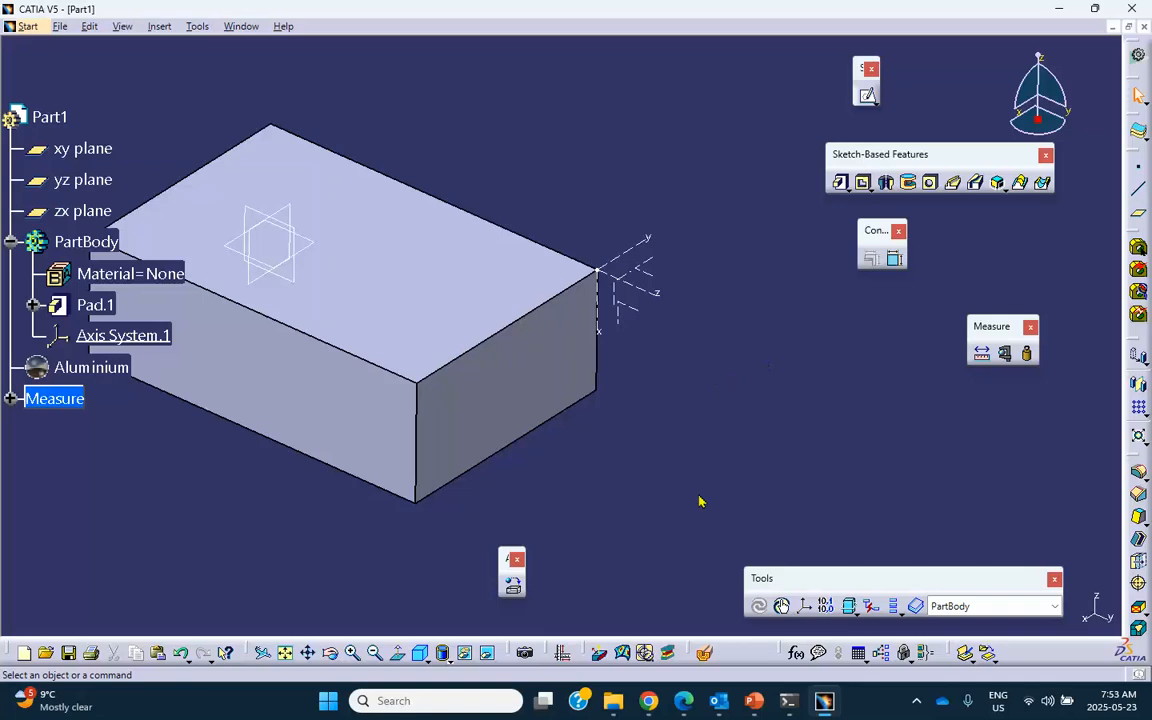
Step: Review the B/64 cube problem on slide 9 of the PowerPoint presentation, then return to CATIA
{"action": "left_click", "coordinate": [754, 700]}
{"action": "scroll", "coordinate": [190, 513], "scroll_direction": "down", "scroll_amount": 2}
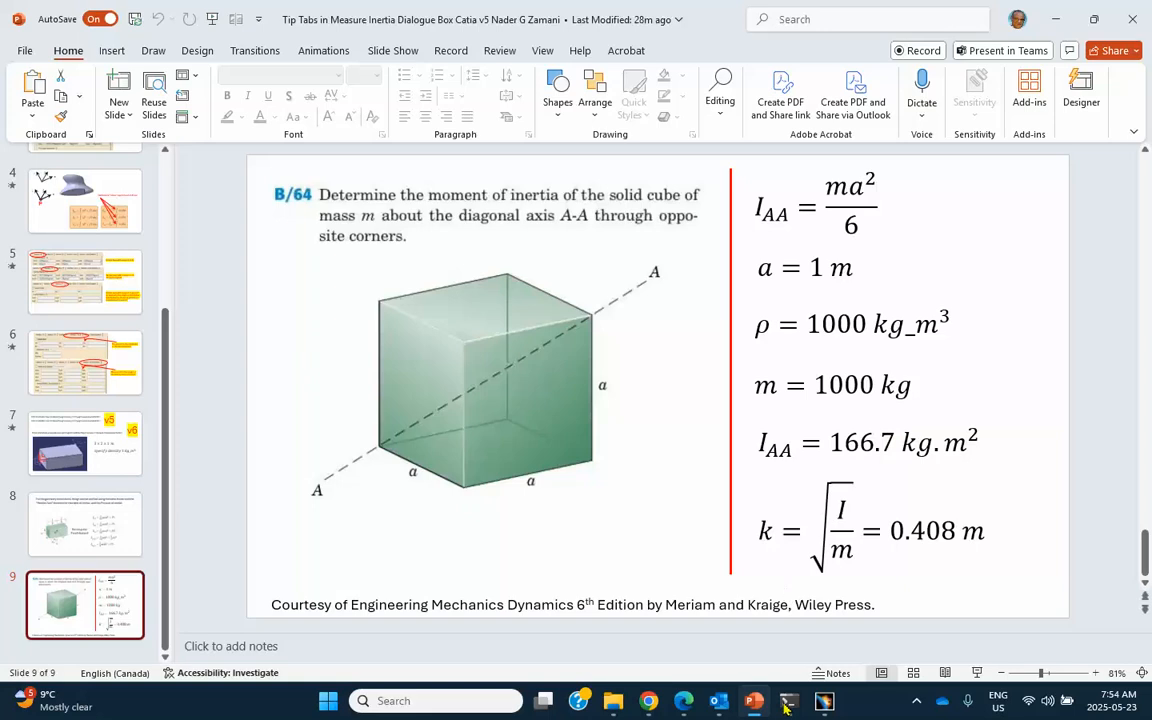
{"action": "mouse_move", "coordinate": [823, 706]}
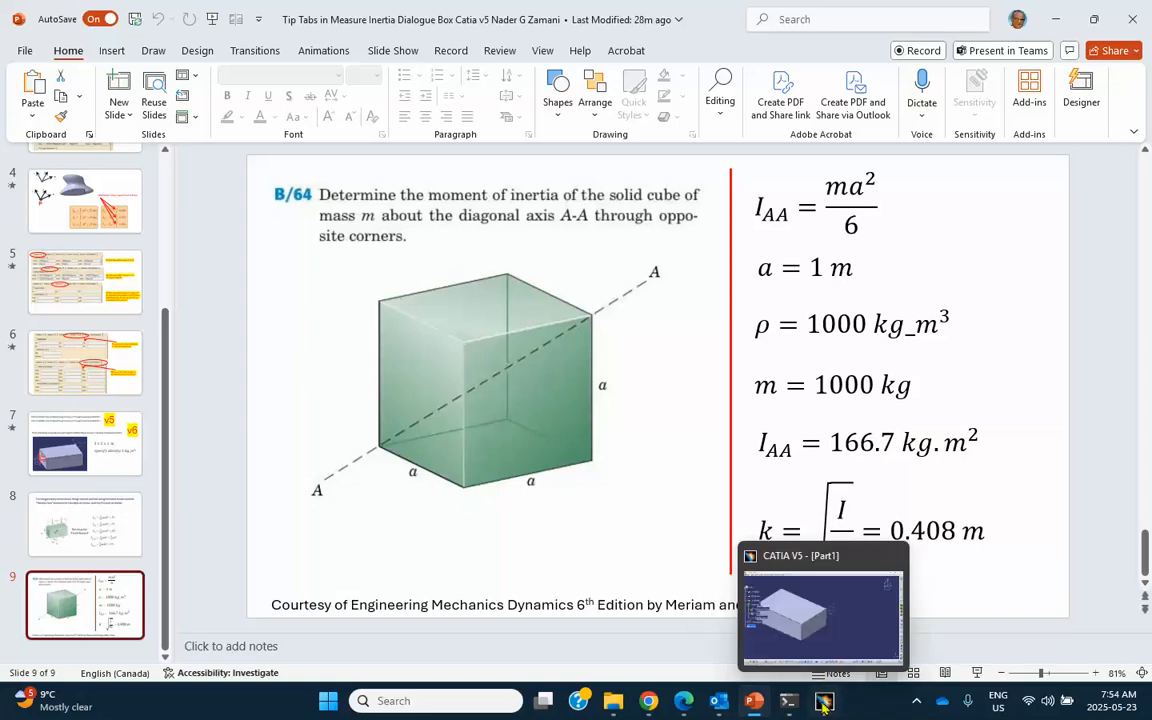
{"action": "mouse_move", "coordinate": [752, 706]}
{"action": "left_click", "coordinate": [823, 703]}
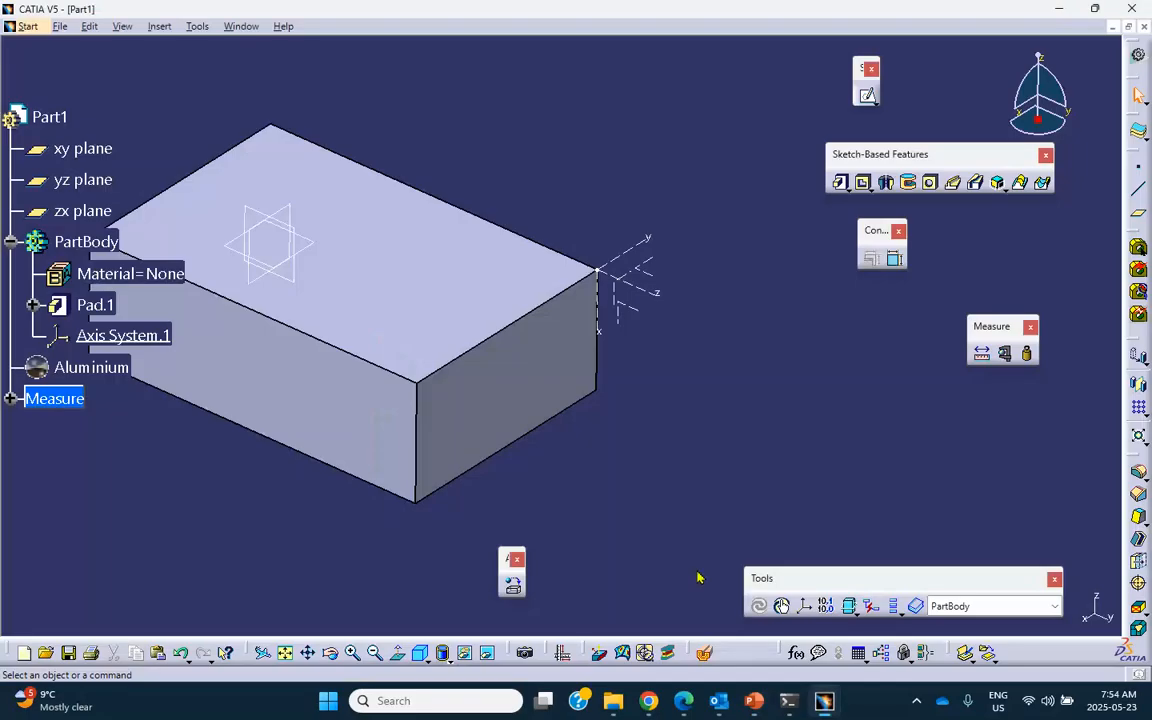
Step: Create a new Part document and bring its reference planes into a convenient view
{"action": "left_click", "coordinate": [57, 30]}
{"action": "left_click", "coordinate": [68, 48]}
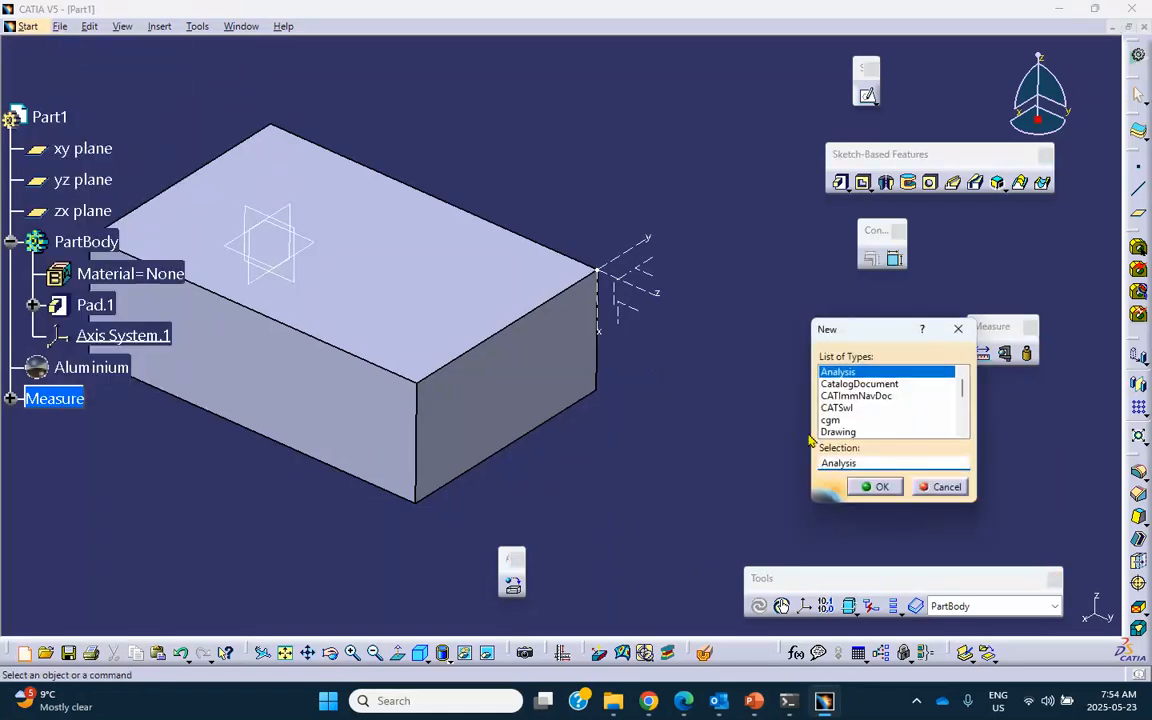
{"action": "scroll", "coordinate": [845, 420], "scroll_direction": "down", "scroll_amount": 4}
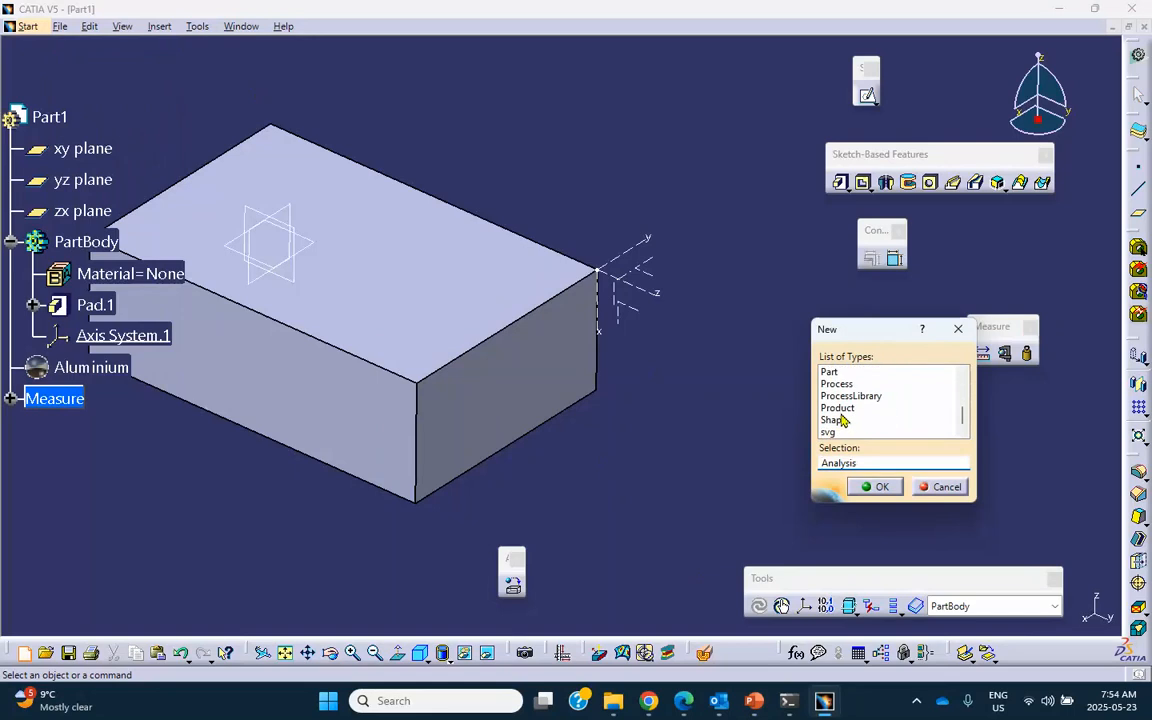
{"action": "left_click", "coordinate": [836, 378]}
{"action": "left_click", "coordinate": [877, 486]}
{"action": "left_click", "coordinate": [1007, 607]}
{"action": "middle_click_drag", "start_coordinate": [736, 457], "coordinate": [553, 417]}
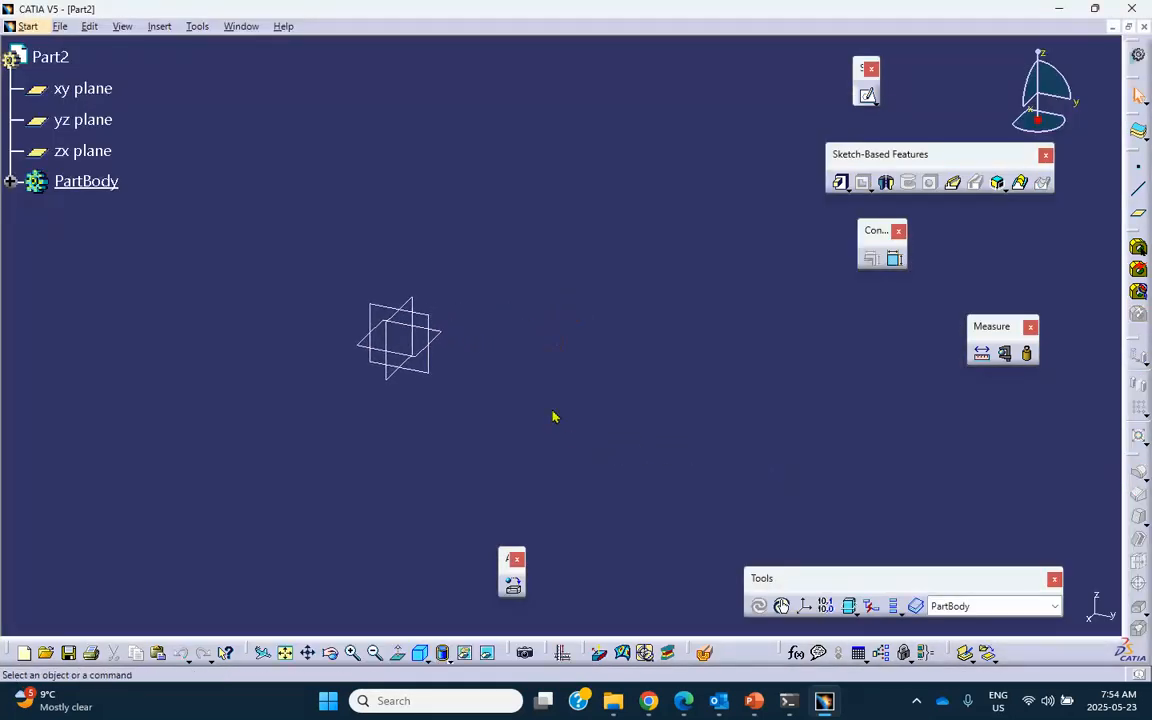
Step: Sketch a tilted, oriented rectangle on the xy plane, above and to the right of the origin
{"action": "left_click", "coordinate": [440, 331]}
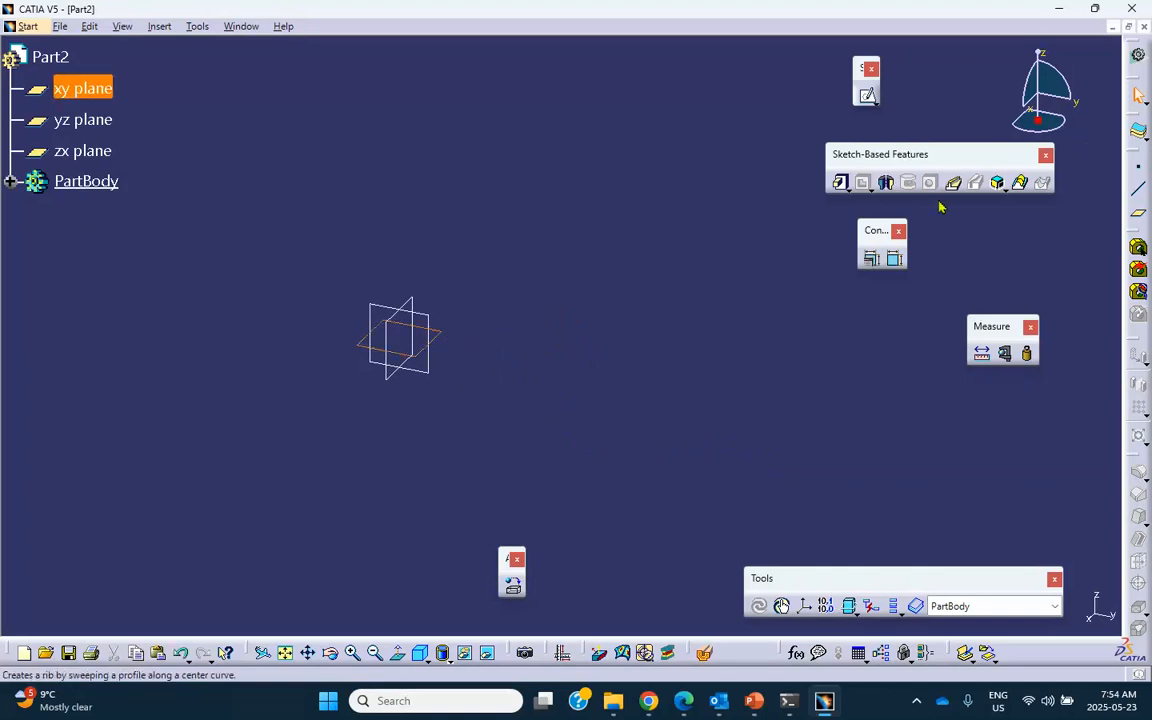
{"action": "left_click", "coordinate": [866, 96]}
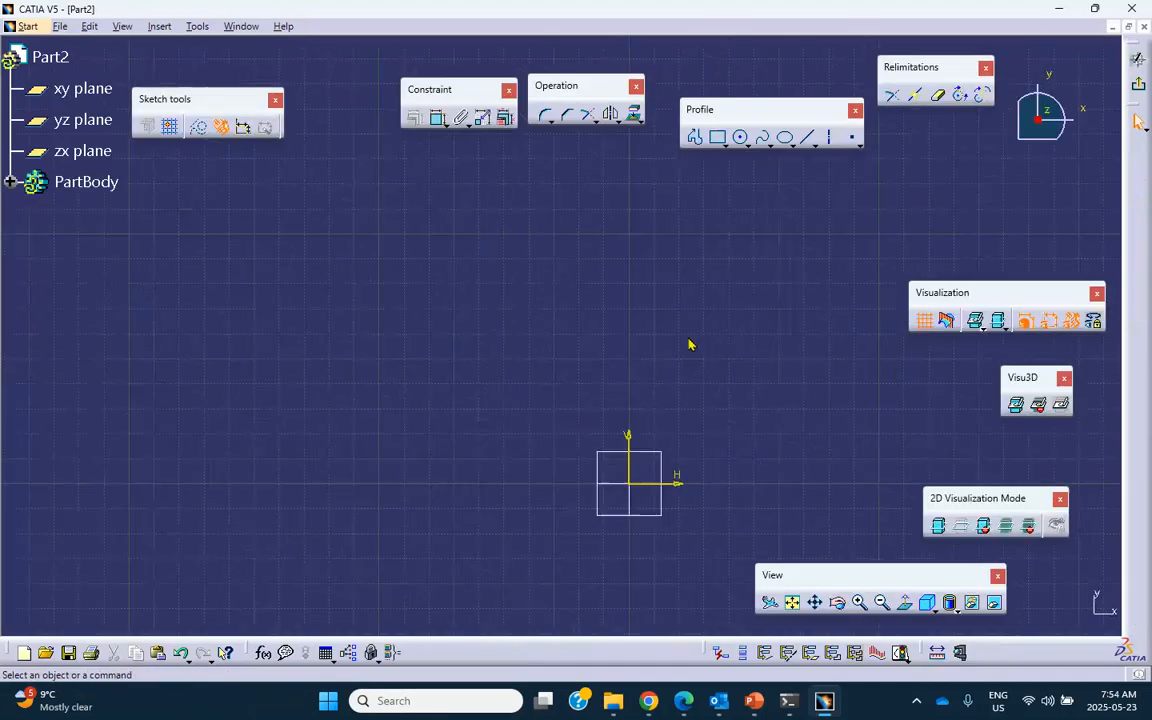
{"action": "middle_click_drag", "start_coordinate": [688, 346], "coordinate": [512, 321]}
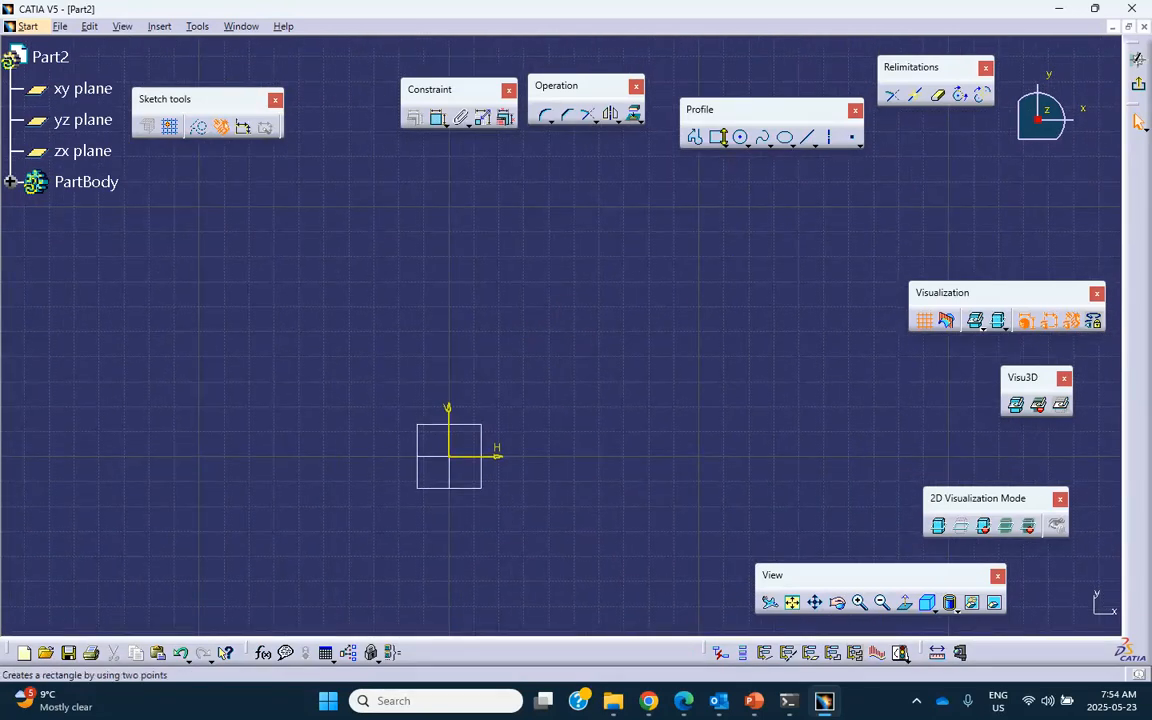
{"action": "left_click", "coordinate": [729, 142]}
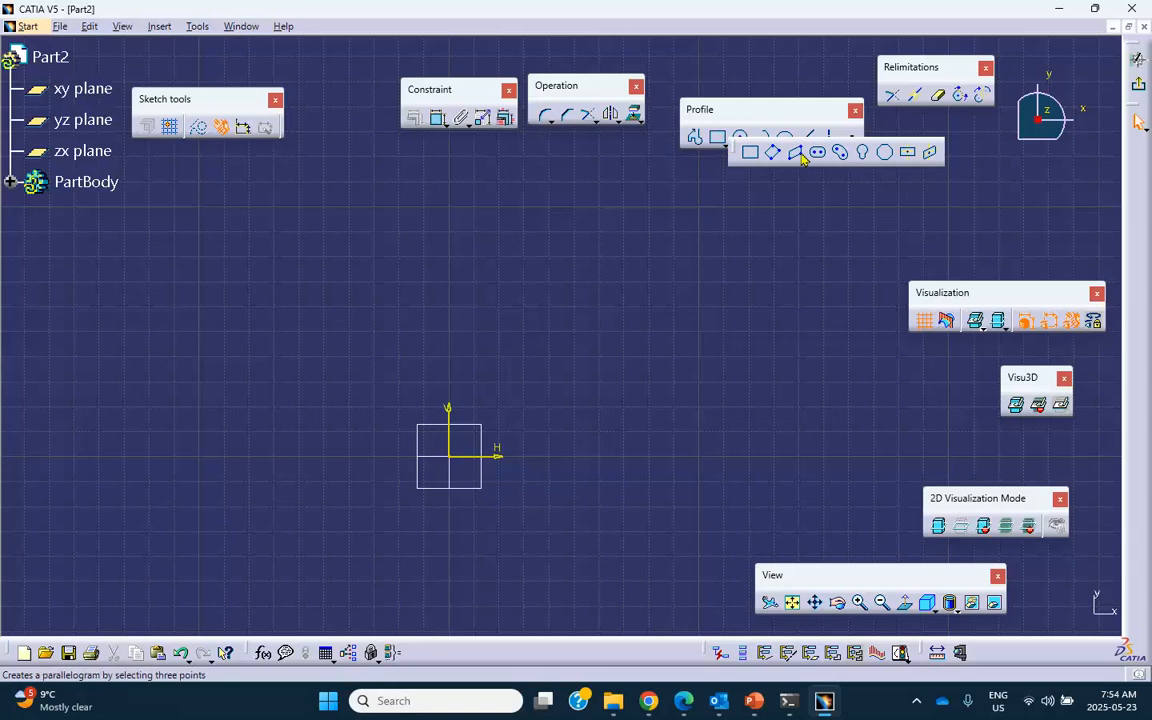
{"action": "left_click", "coordinate": [773, 151]}
{"action": "left_click", "coordinate": [587, 299]}
{"action": "left_click", "coordinate": [672, 225]}
{"action": "left_click", "coordinate": [819, 385]}
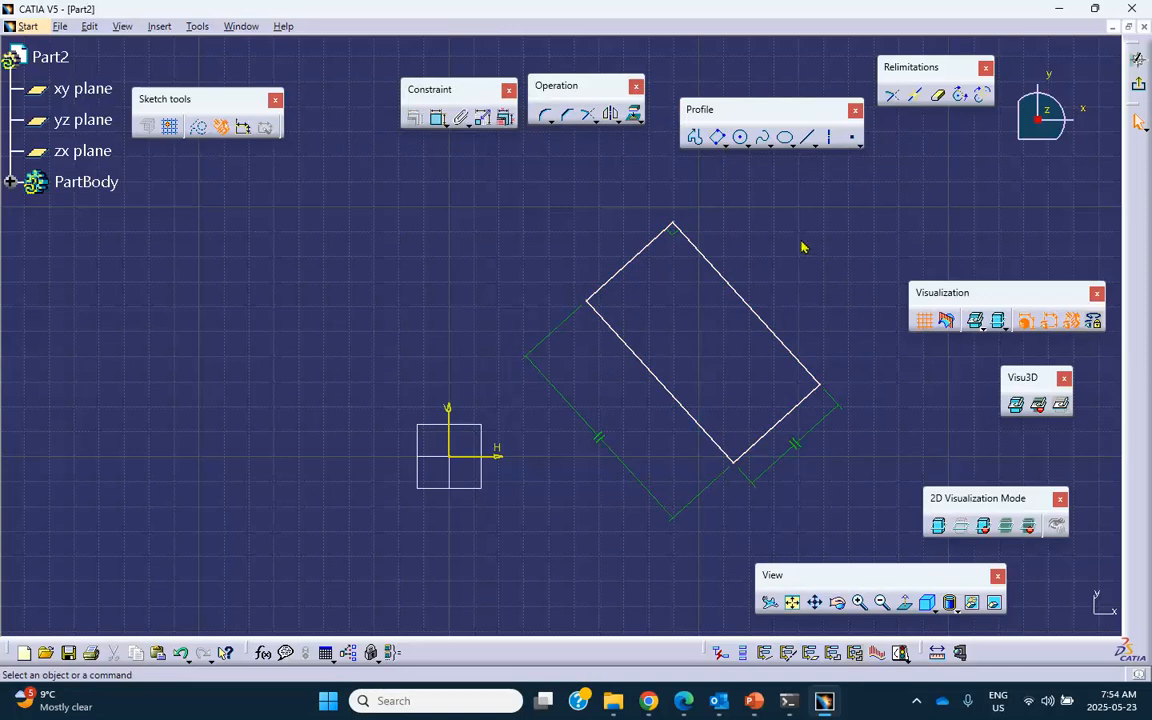
Step: Dimension the rectangle's upper-left short side and set its length to 1 m
{"action": "left_click", "coordinate": [439, 118]}
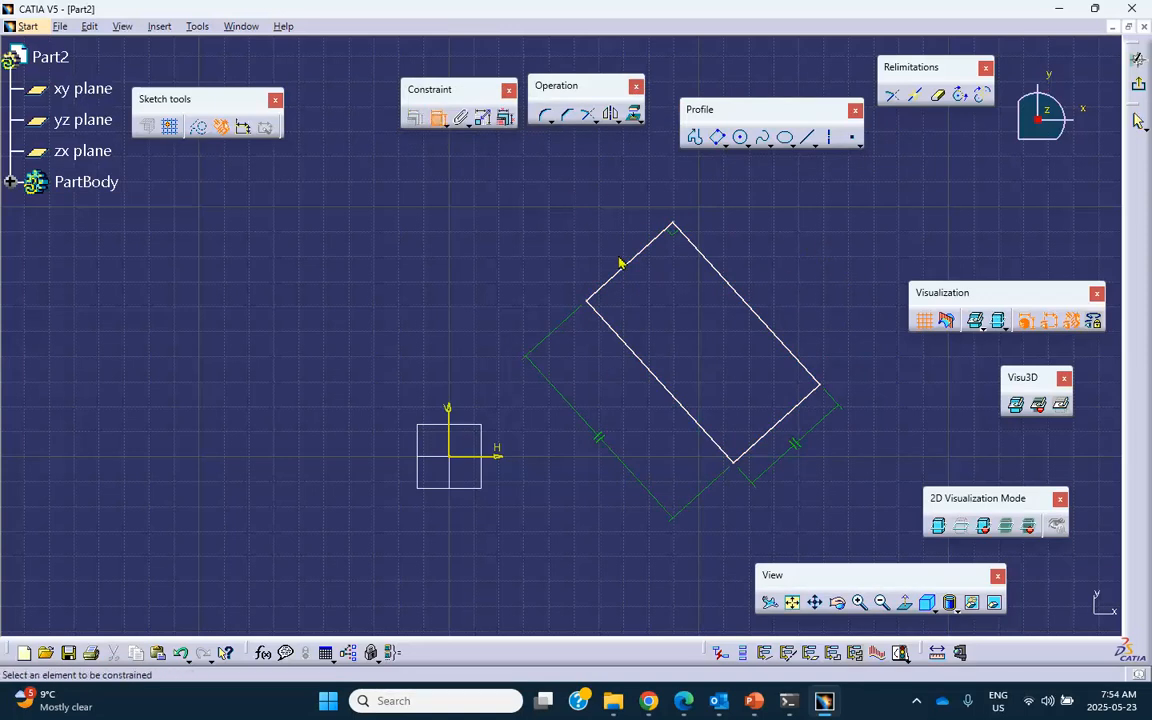
{"action": "left_click", "coordinate": [625, 267]}
{"action": "left_click", "coordinate": [590, 247]}
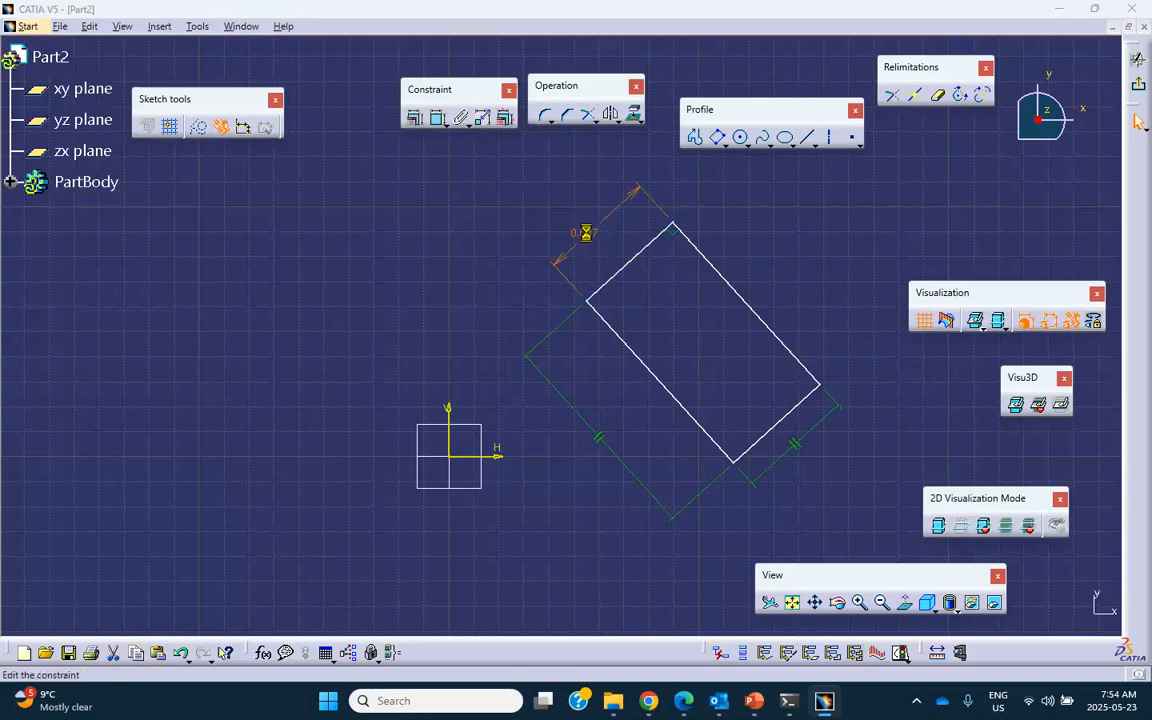
{"action": "double_click", "coordinate": [586, 233]}
{"action": "type", "text": "1"}
{"action": "left_click", "coordinate": [212, 447]}
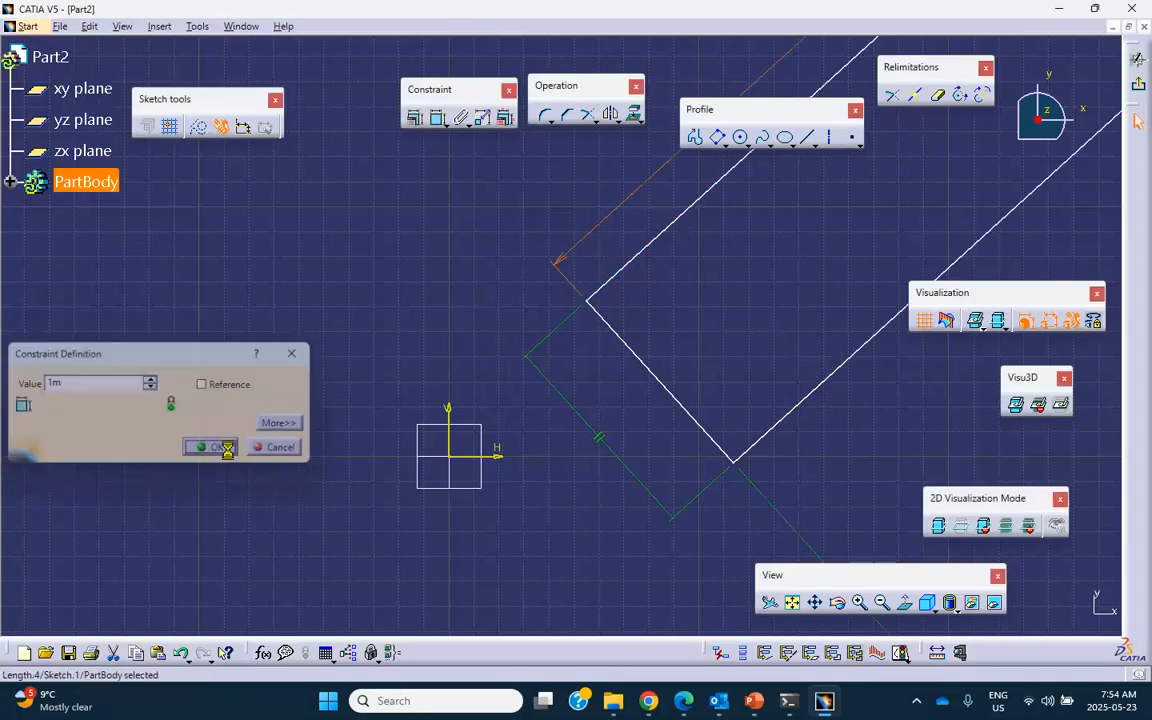
Step: Dimension the rectangle's lower-left side and set its length to 1 m, completing a 1 m square
{"action": "left_click", "coordinate": [440, 118]}
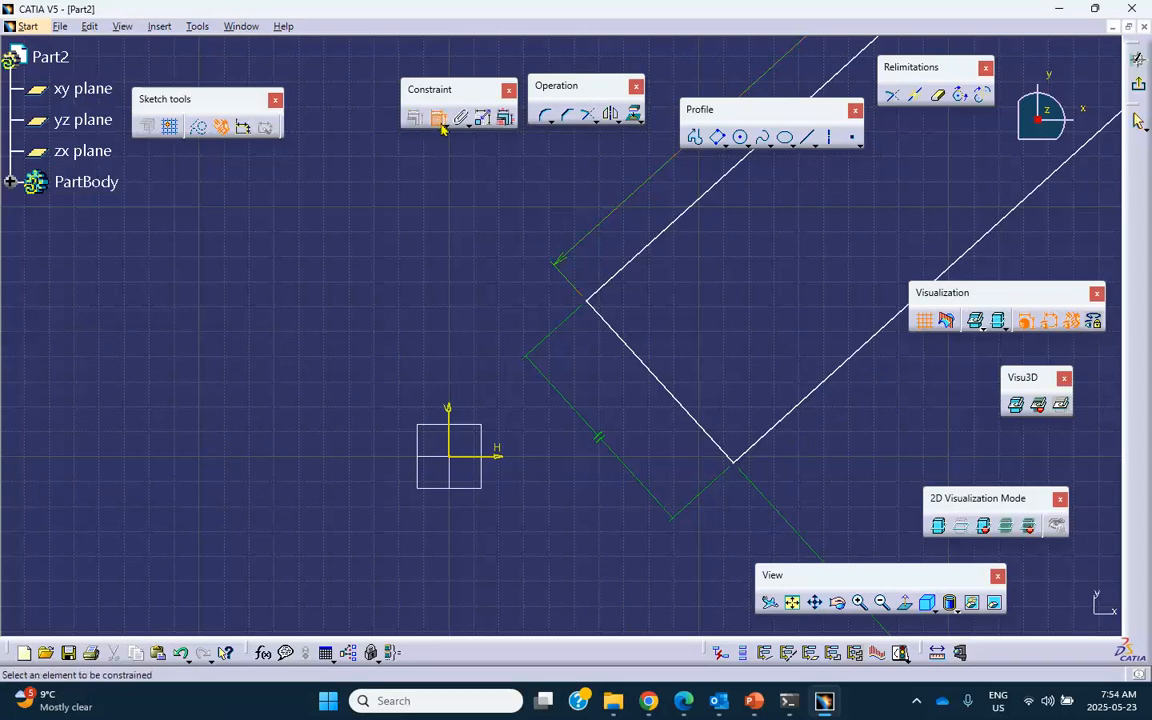
{"action": "left_click", "coordinate": [617, 332]}
{"action": "left_click", "coordinate": [579, 377]}
{"action": "double_click", "coordinate": [577, 368]}
{"action": "type", "text": "1"}
{"action": "left_click", "coordinate": [216, 448]}
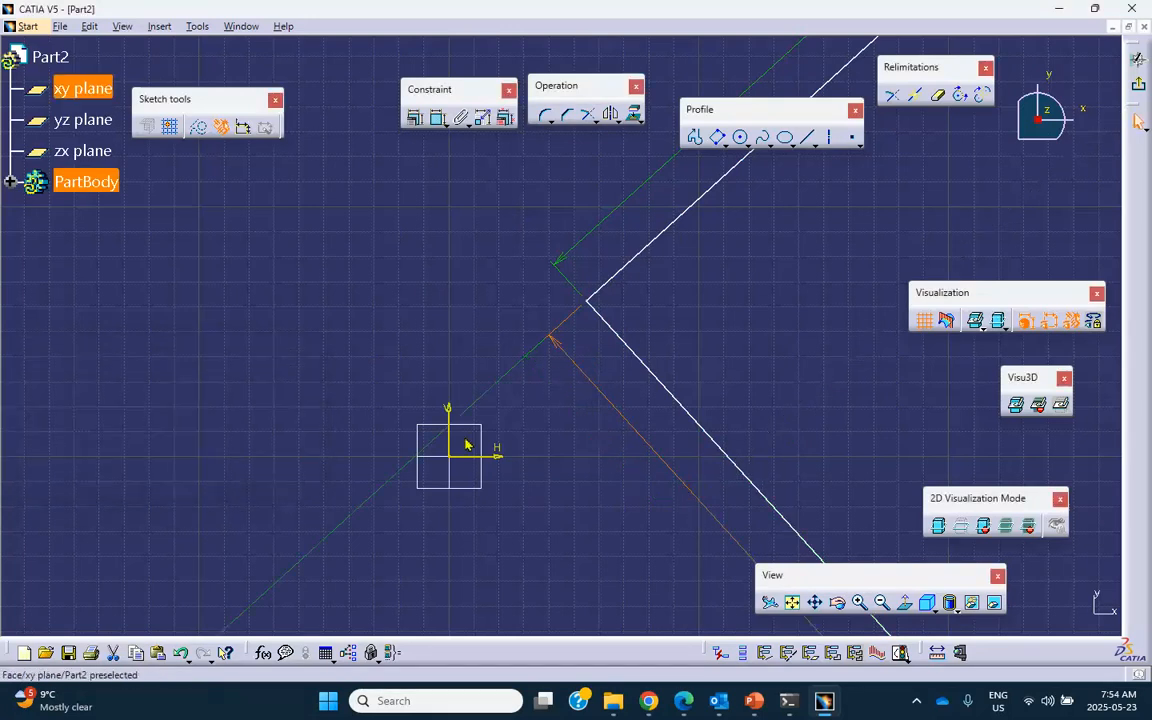
{"action": "left_click", "coordinate": [792, 602]}
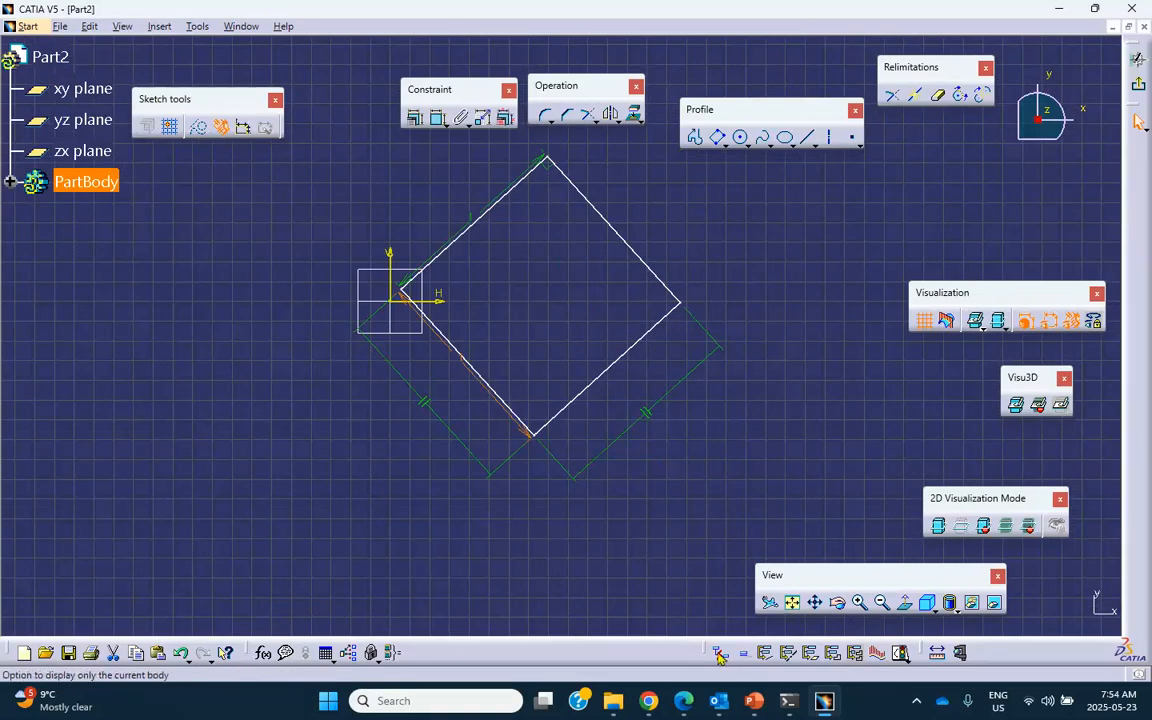
Step: Exit the sketch and extrude the square profile into a pad 1 m long
{"action": "left_click", "coordinate": [1138, 121]}
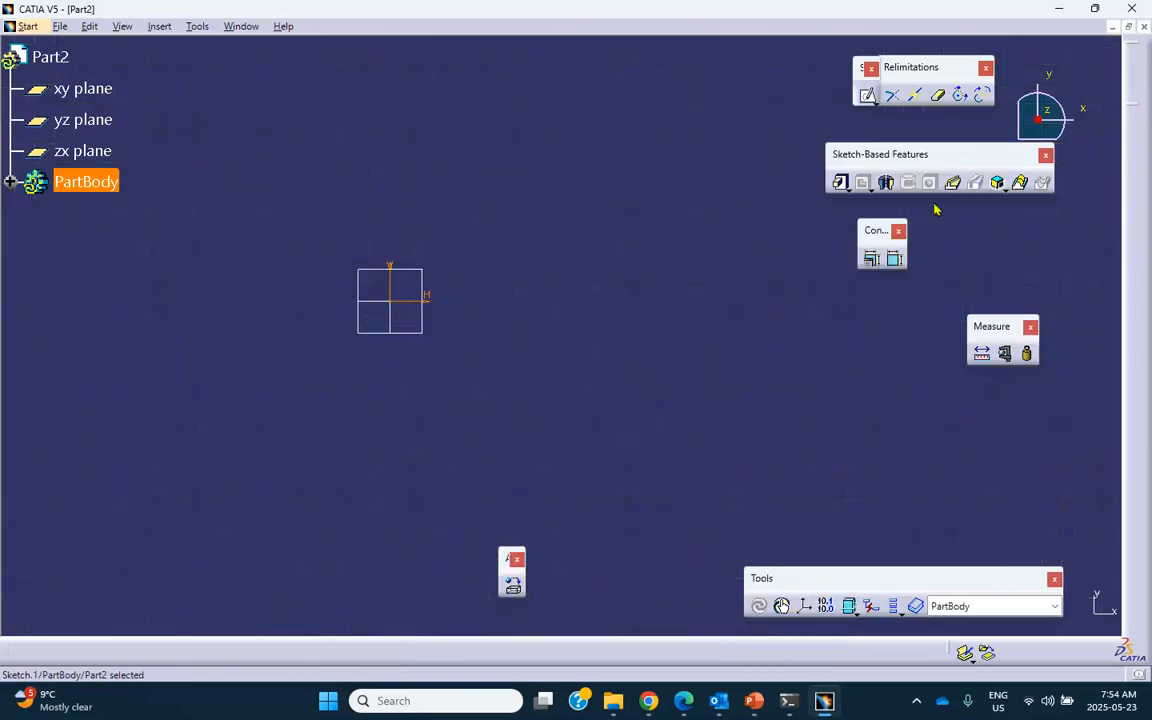
{"action": "mouse_move", "coordinate": [774, 382]}
{"action": "middle_mouse_down"}
{"action": "mouse_move", "coordinate": [717, 407]}
{"action": "mouse_move", "coordinate": [719, 384]}
{"action": "middle_mouse_up"}
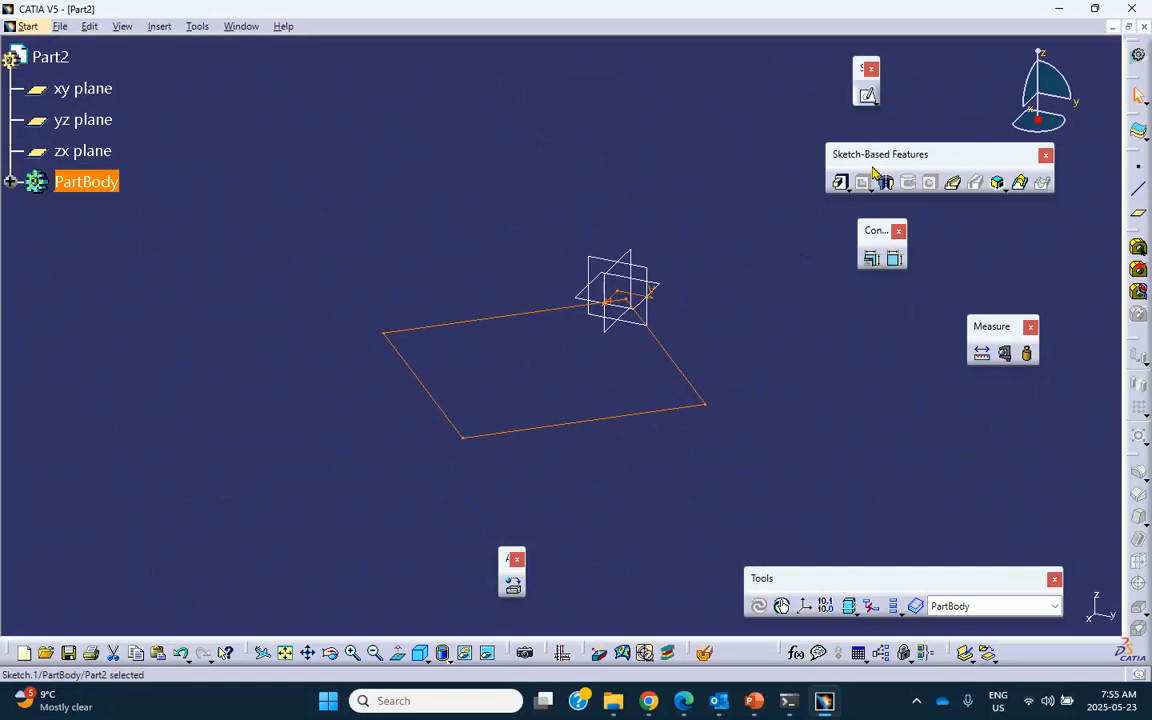
{"action": "left_click", "coordinate": [847, 188]}
{"action": "left_click", "coordinate": [863, 199]}
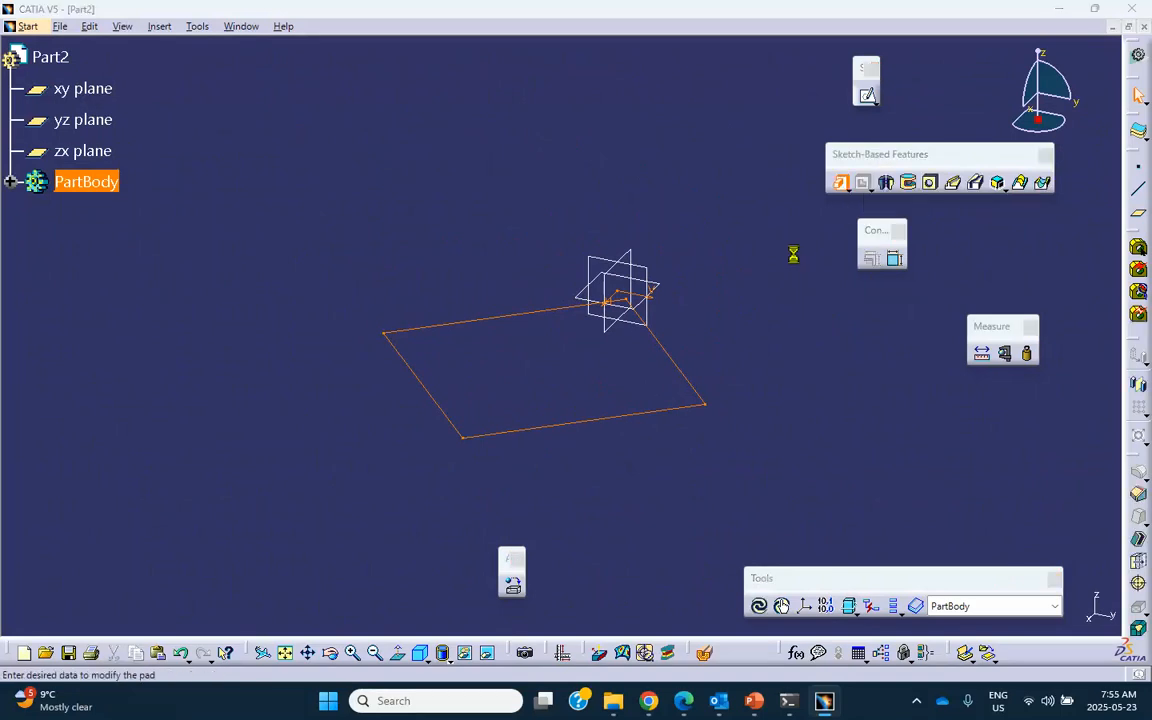
{"action": "type", "text": "1"}
{"action": "left_click", "coordinate": [833, 371]}
{"action": "middle_click_drag", "start_coordinate": [772, 288], "coordinate": [748, 291]}
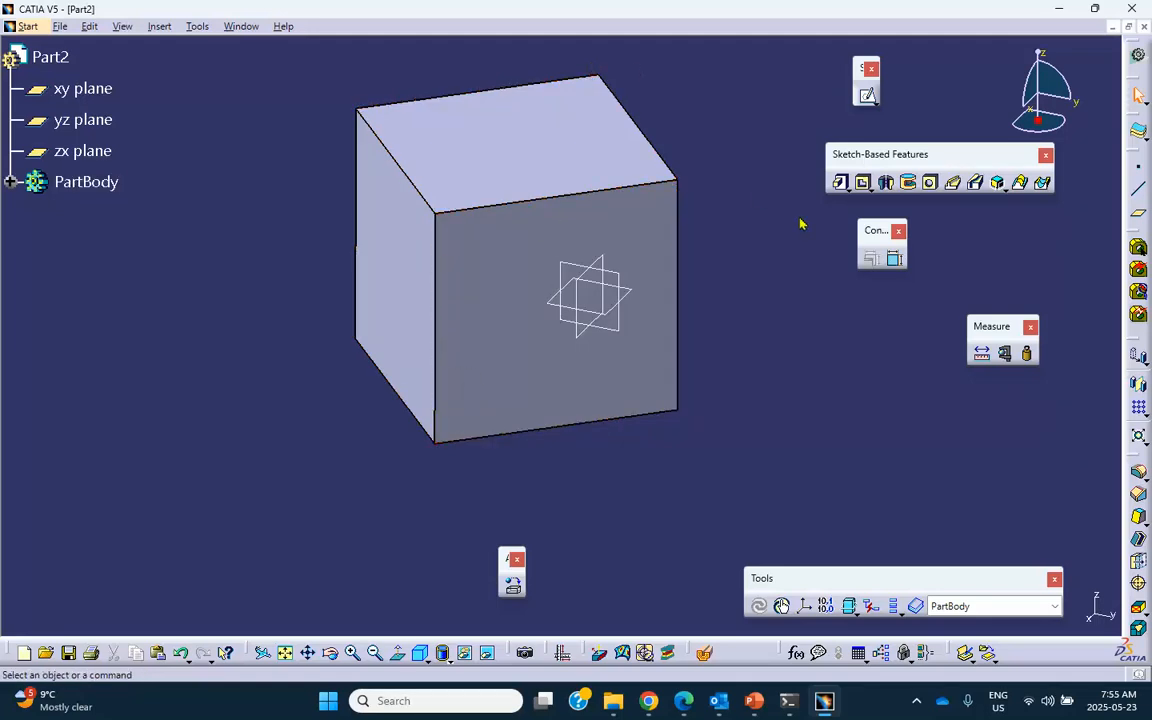
Step: Create a point-point line along the cube's body diagonal, from the rear top corner to the opposite front bottom corner
{"action": "left_click", "coordinate": [1137, 188]}
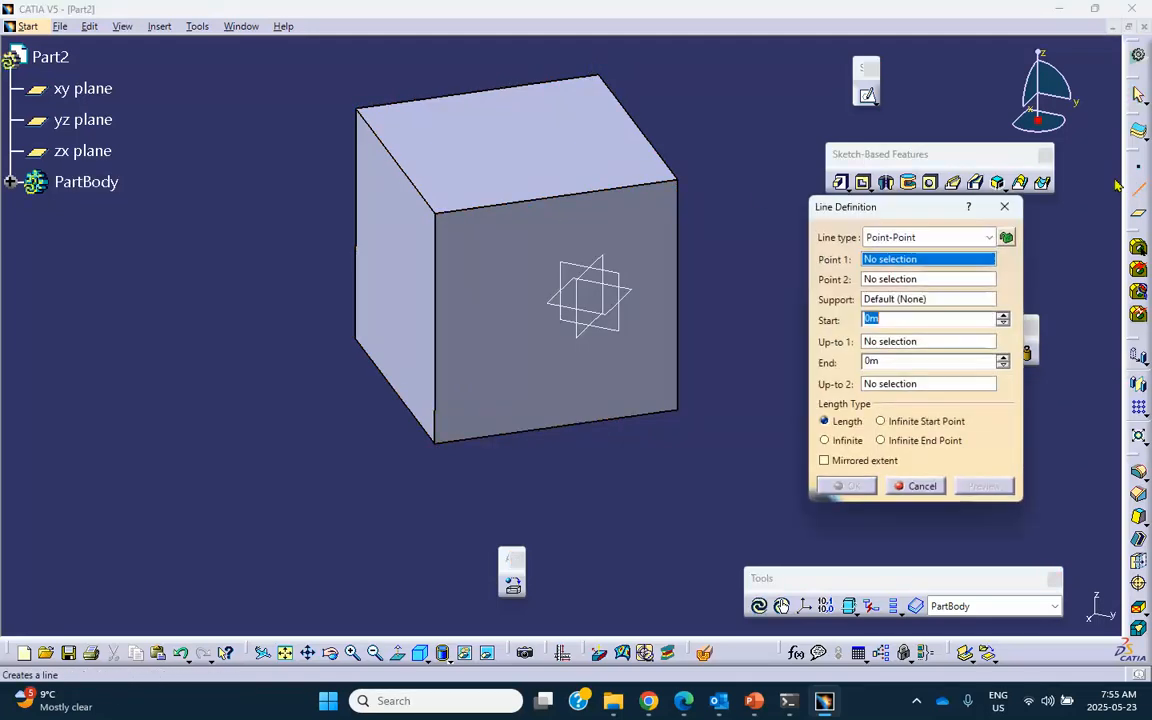
{"action": "left_click", "coordinate": [603, 78]}
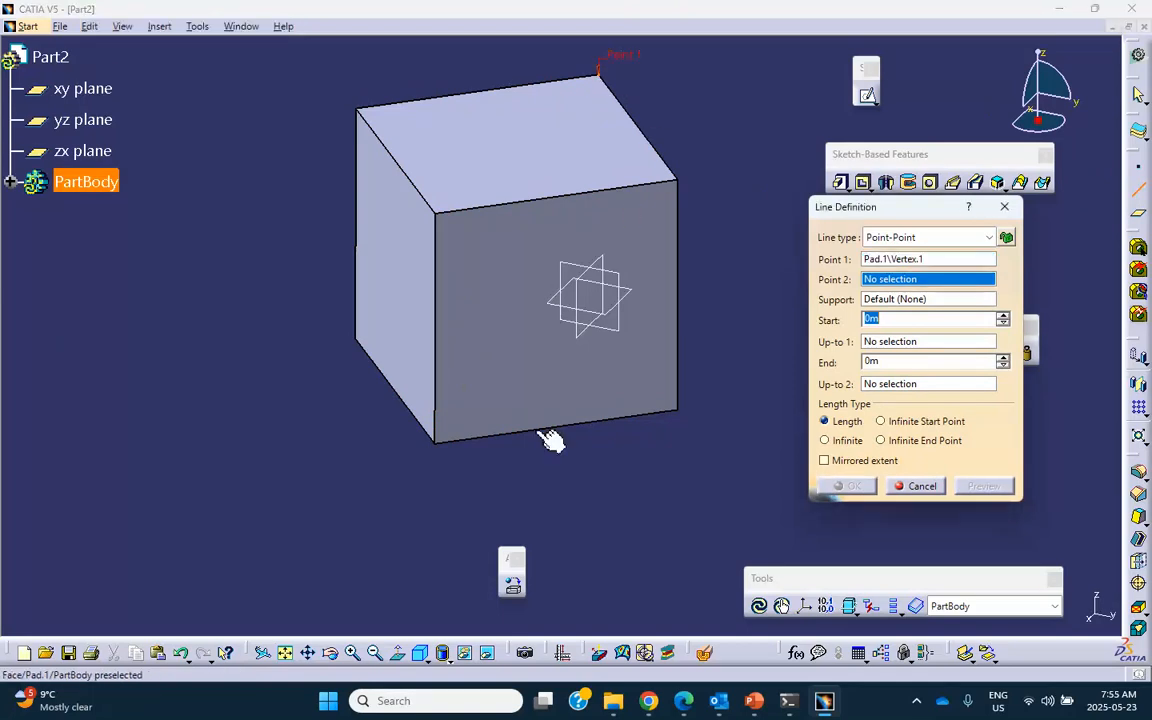
{"action": "left_click", "coordinate": [437, 442]}
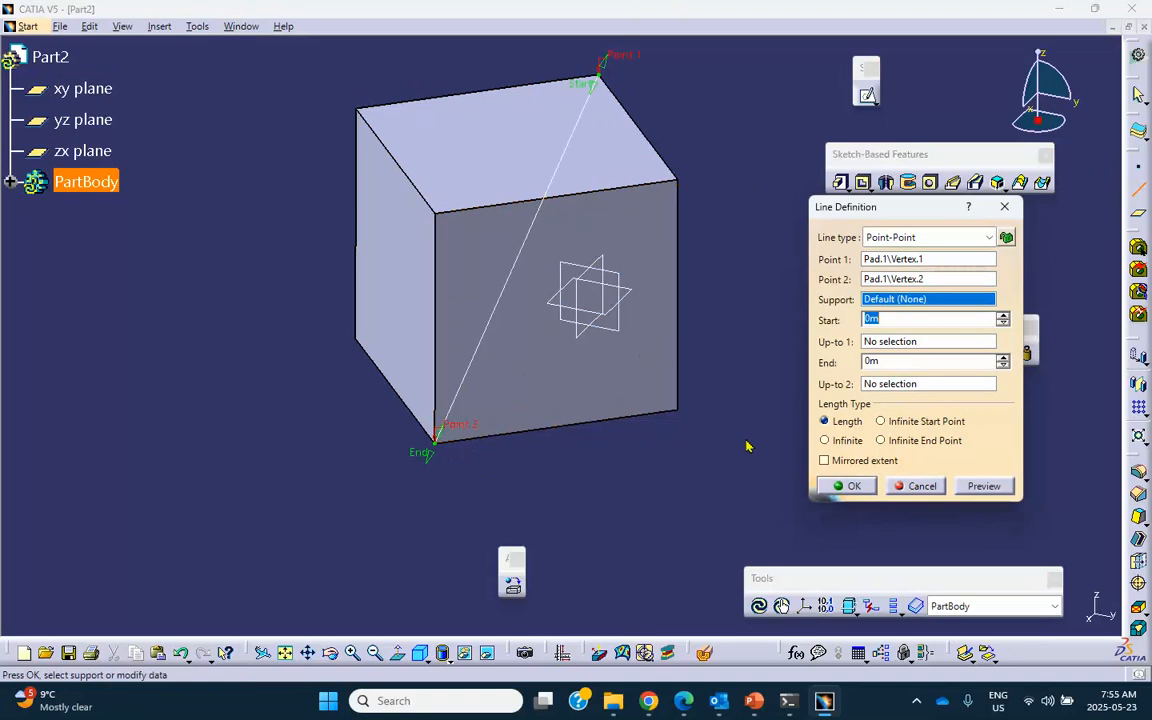
{"action": "left_click", "coordinate": [846, 486]}
{"action": "middle_click_drag", "start_coordinate": [717, 498], "coordinate": [677, 499]}
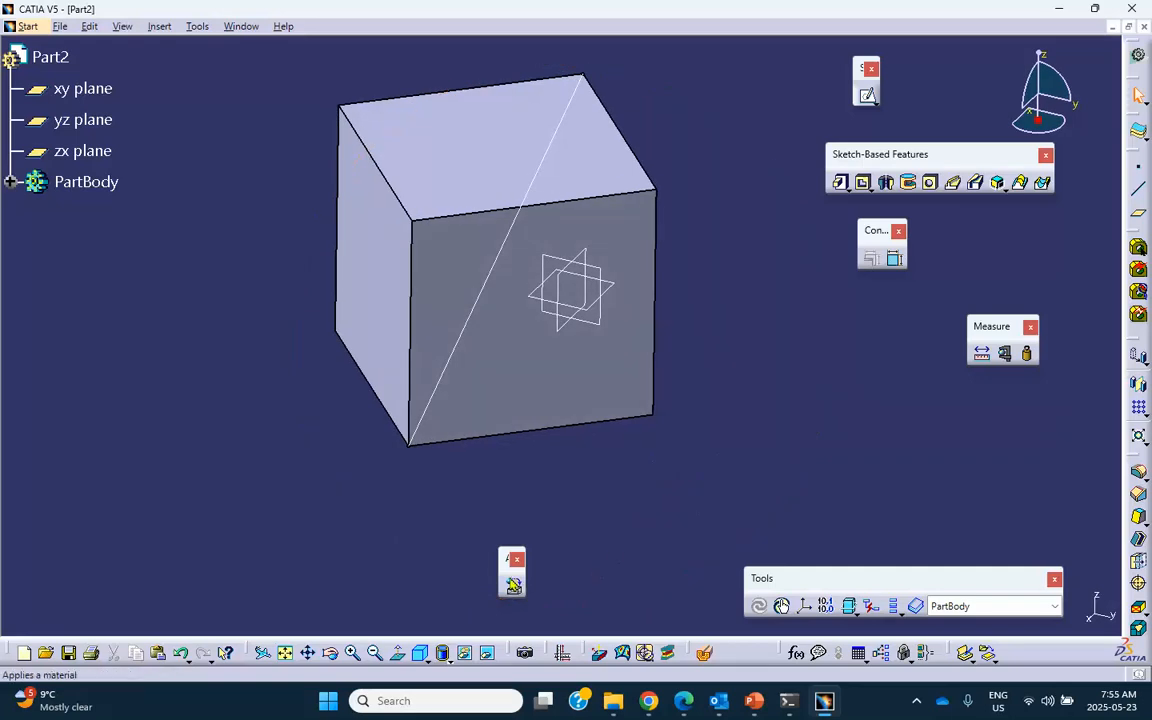
Step: Apply the Aluminium material from the metal library to Part2
{"action": "left_click", "coordinate": [512, 591]}
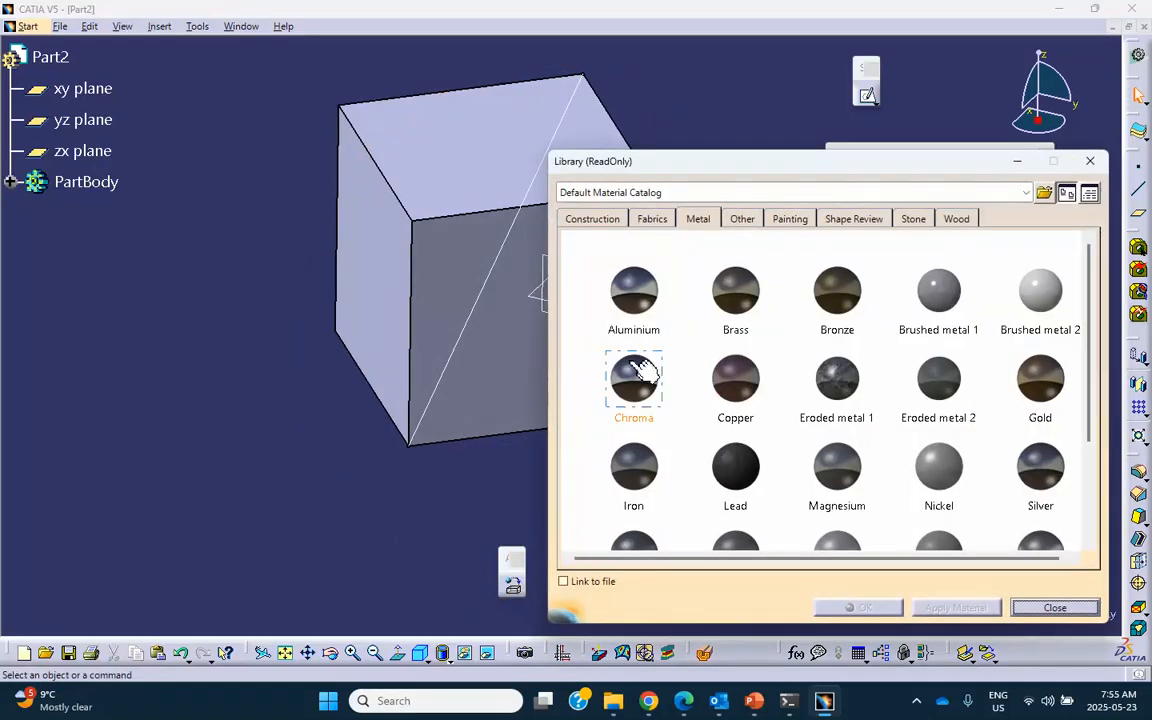
{"action": "left_click", "coordinate": [636, 295]}
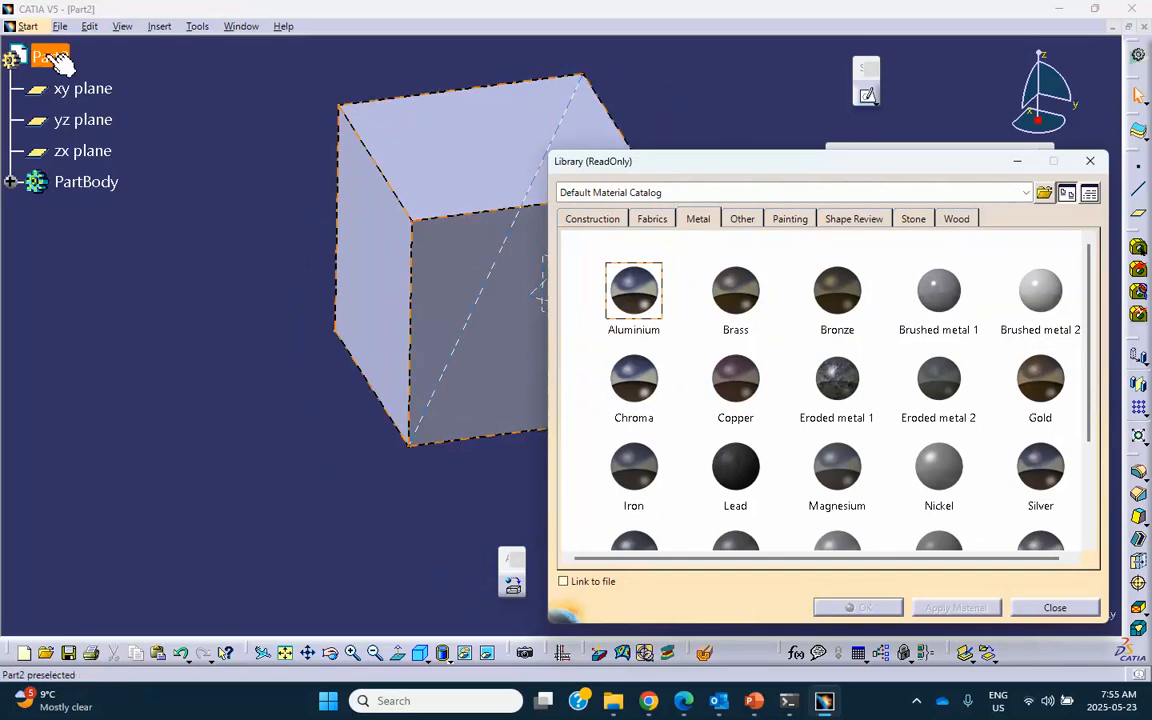
{"action": "left_click", "coordinate": [86, 181]}
{"action": "left_click", "coordinate": [858, 607]}
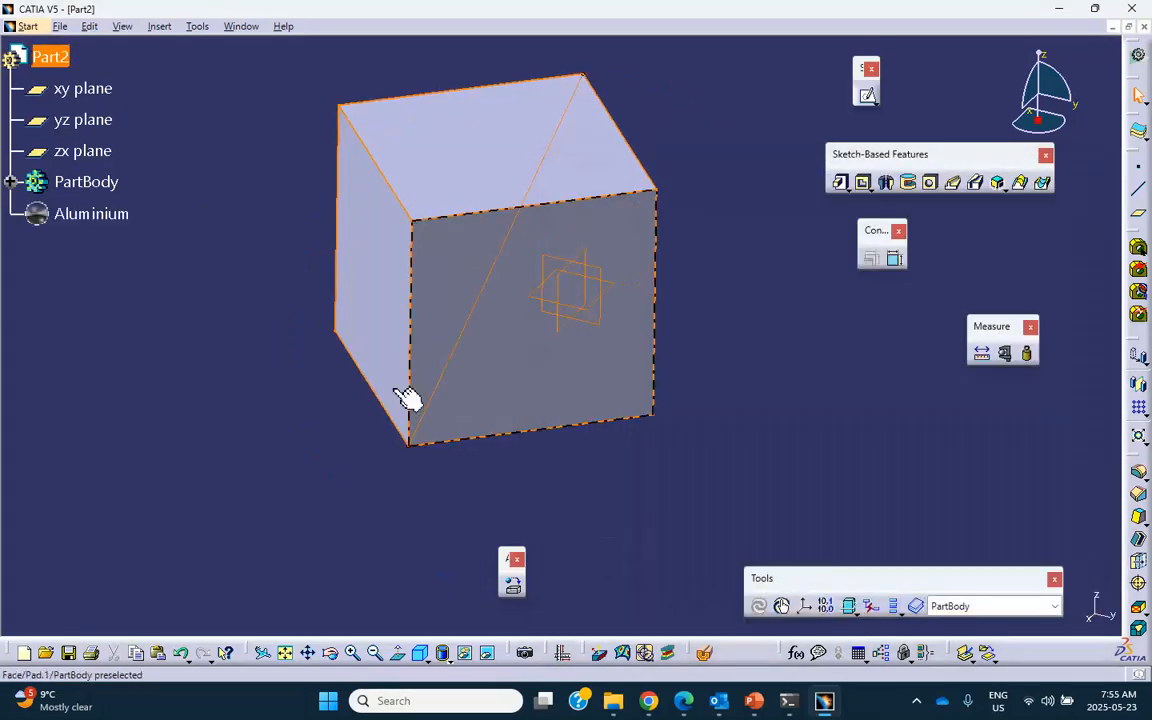
Step: Set the density of the part's Aluminium material to 1000 kg_m3 in its analysis properties
{"action": "double_click", "coordinate": [95, 214]}
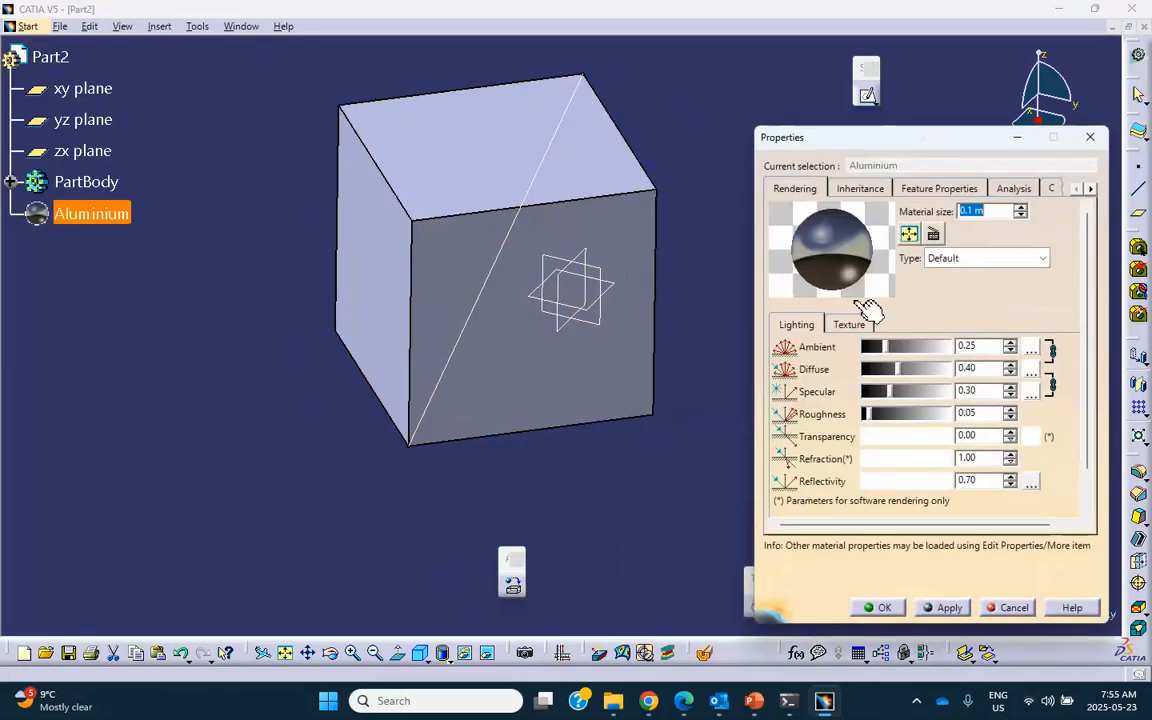
{"action": "left_click", "coordinate": [1013, 188]}
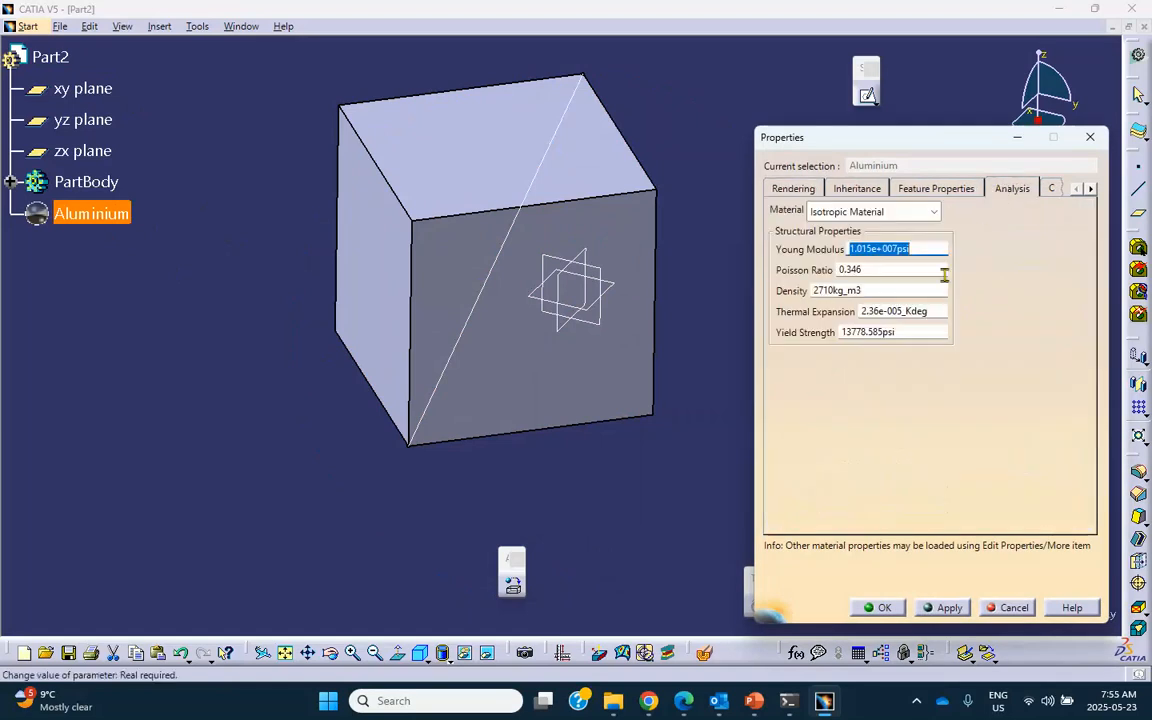
{"action": "double_click", "coordinate": [874, 291]}
{"action": "type", "text": "1000"}
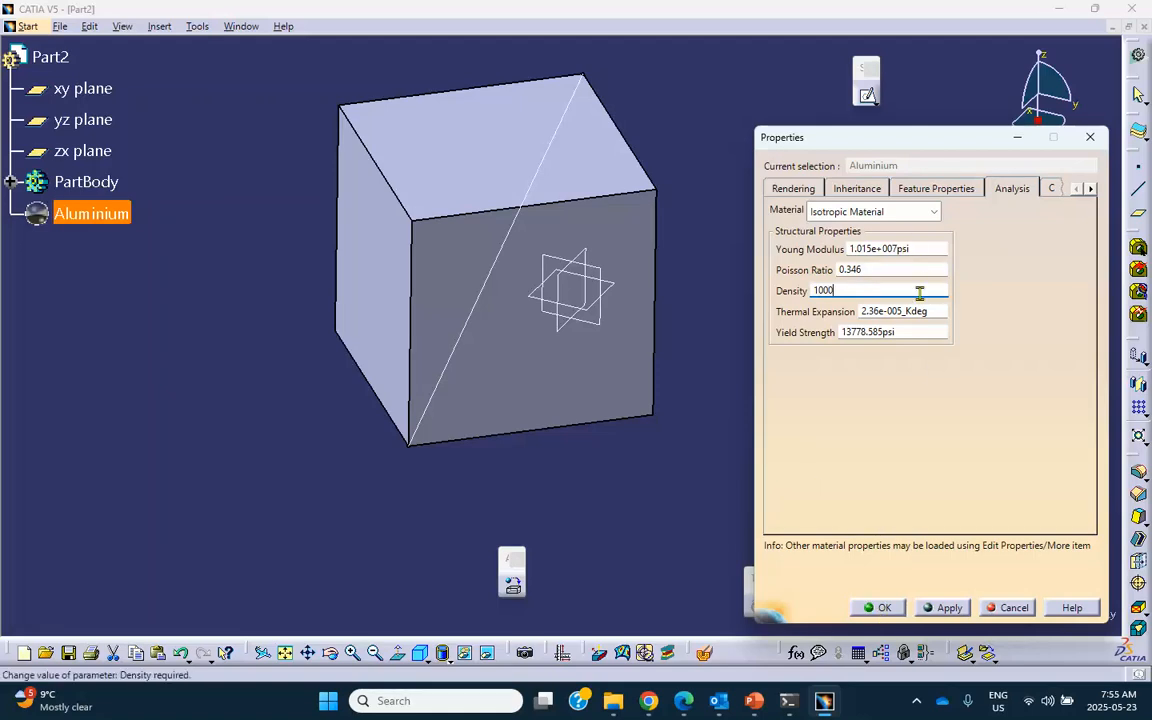
{"action": "left_click", "coordinate": [880, 607]}
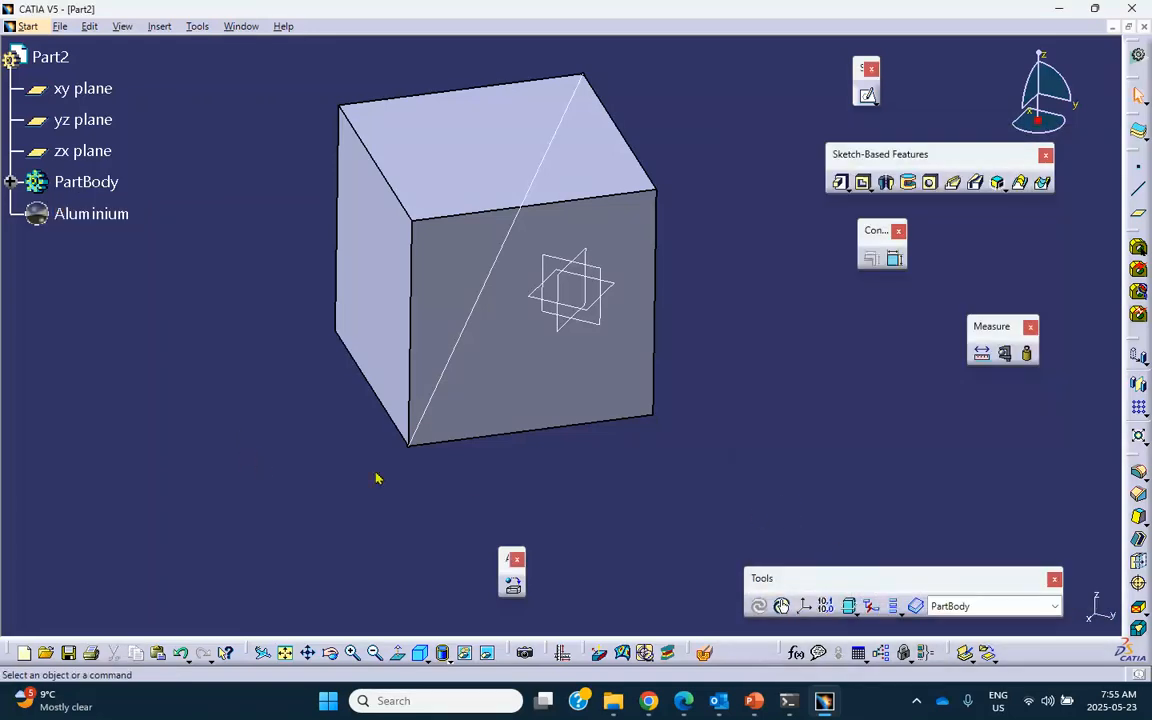
Step: Measure the inertia of Part2 about an axis, using the cube's diagonal line as the axis
{"action": "middle_click_drag", "start_coordinate": [668, 484], "coordinate": [615, 498]}
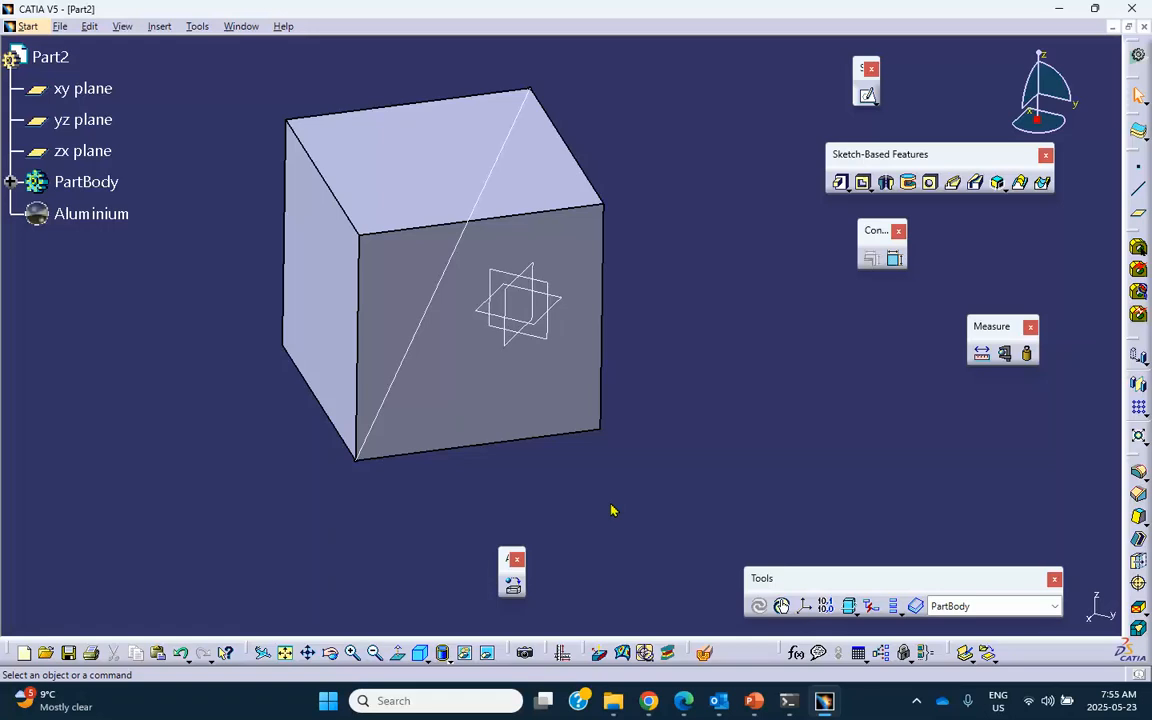
{"action": "left_click", "coordinate": [1029, 354]}
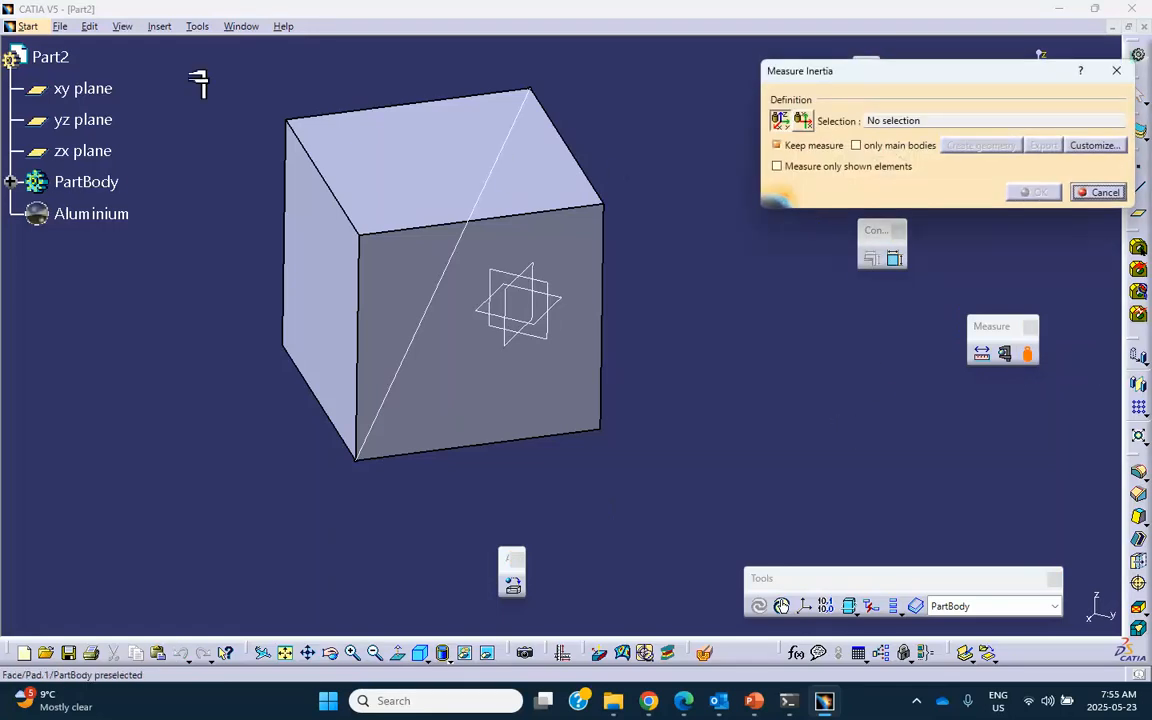
{"action": "left_click", "coordinate": [50, 56]}
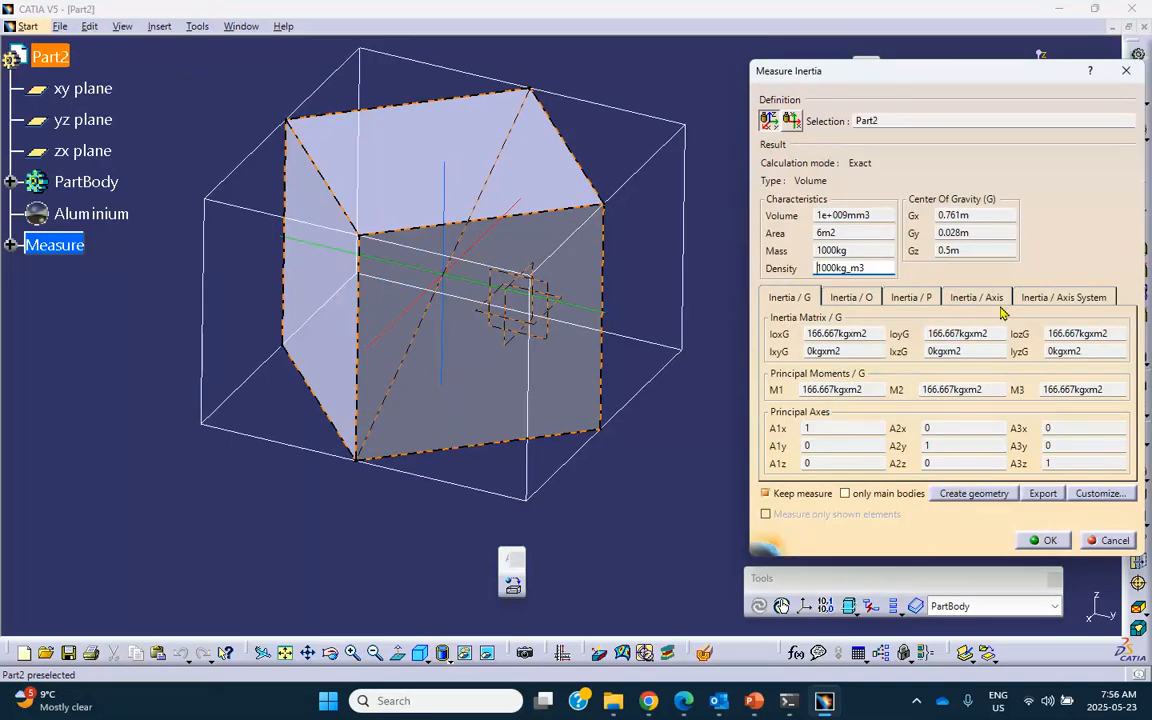
{"action": "left_click", "coordinate": [979, 298]}
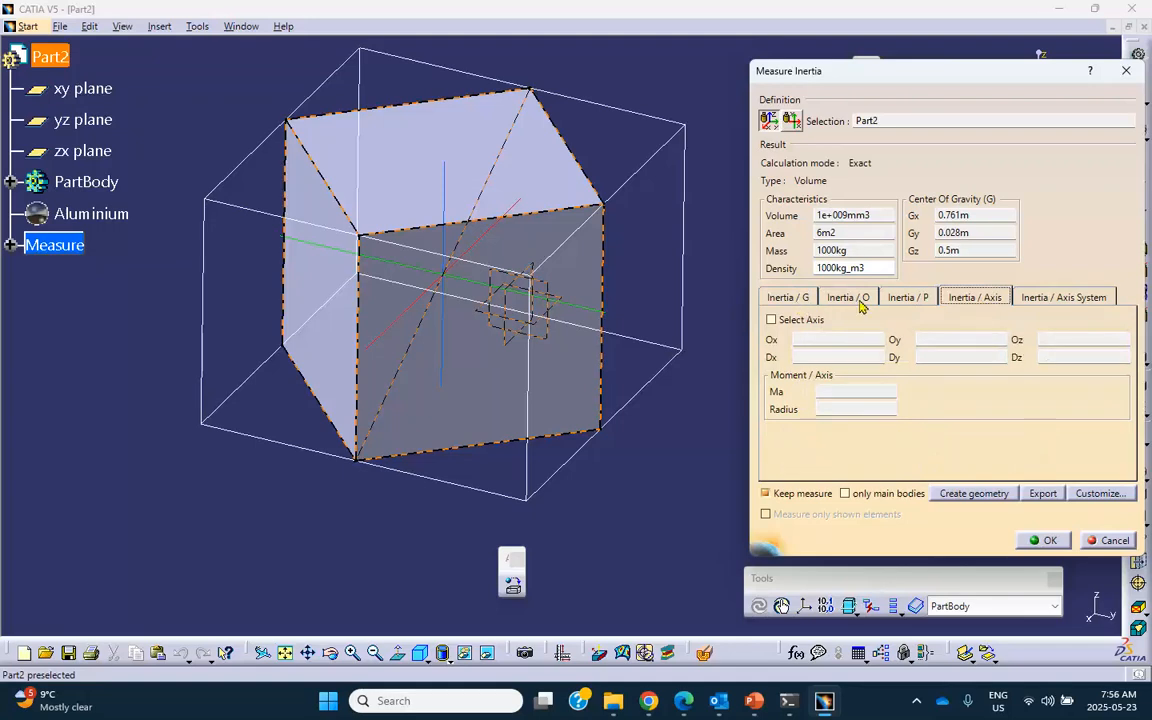
{"action": "left_click", "coordinate": [771, 320]}
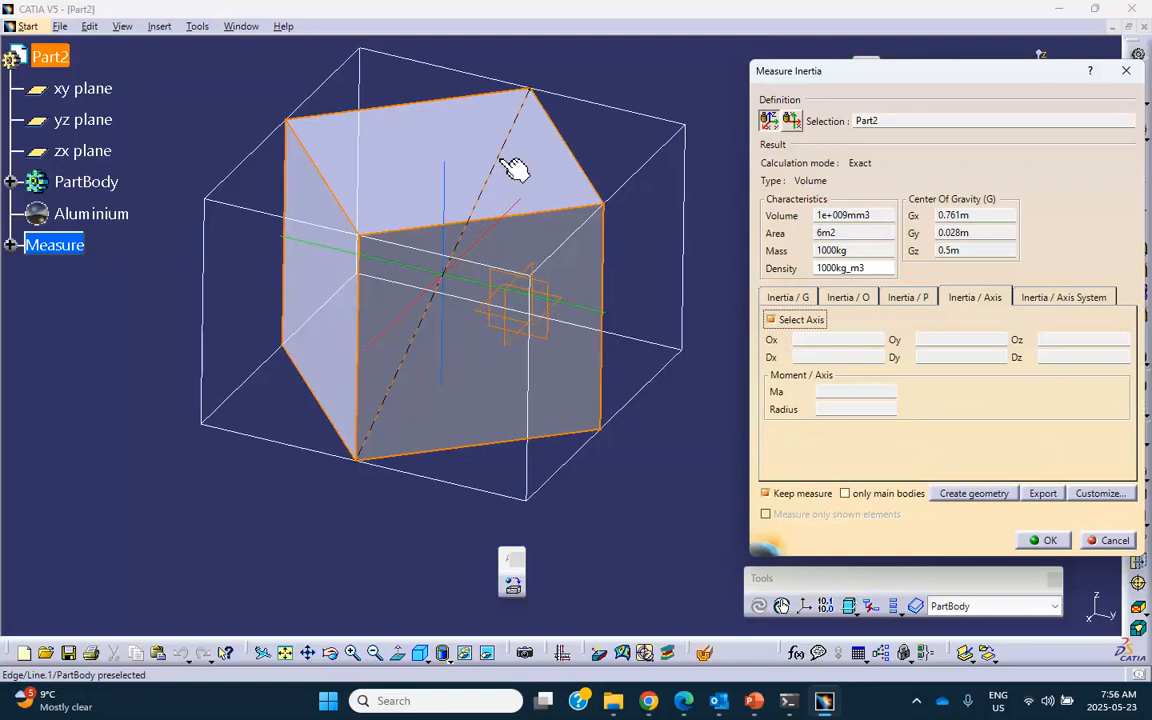
{"action": "left_click", "coordinate": [511, 168]}
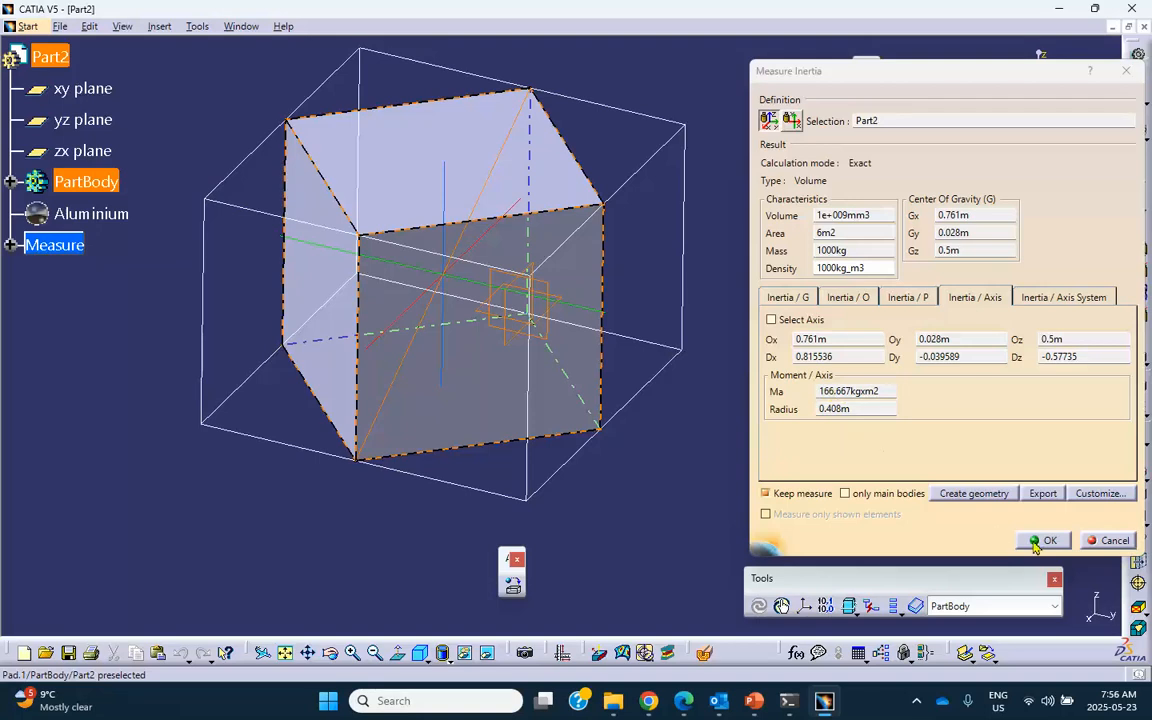
Step: Compare the axis moment and radius with the B/64 solution on the PowerPoint slide, then return to CATIA
{"action": "left_click", "coordinate": [753, 701]}
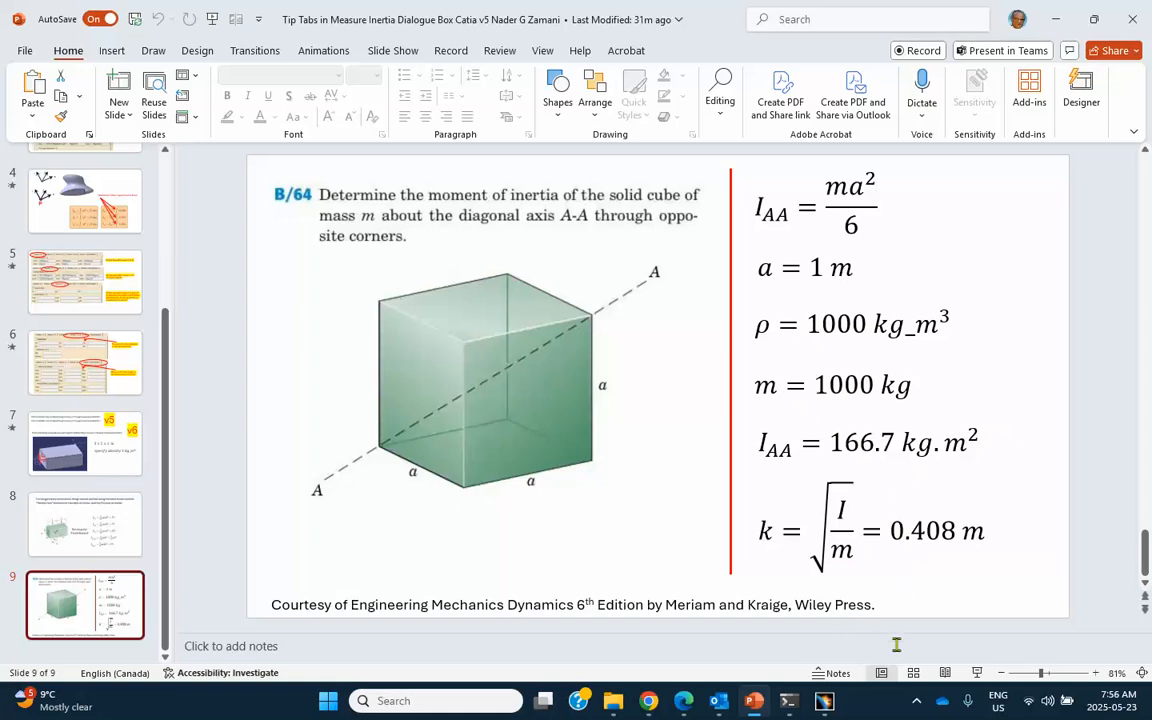
{"action": "left_click", "coordinate": [745, 638]}
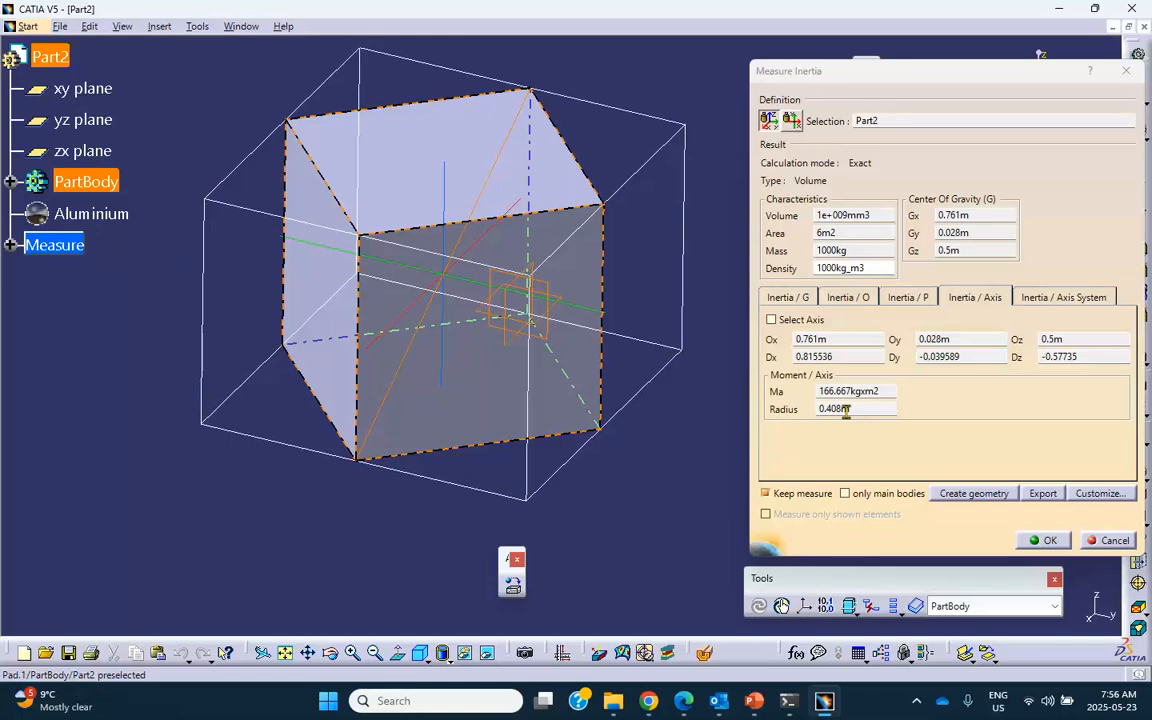
Step: Review the inertia results about G, O, P, the axis and the axis system, then accept the measurement
{"action": "left_click", "coordinate": [800, 300]}
{"action": "left_click", "coordinate": [843, 300]}
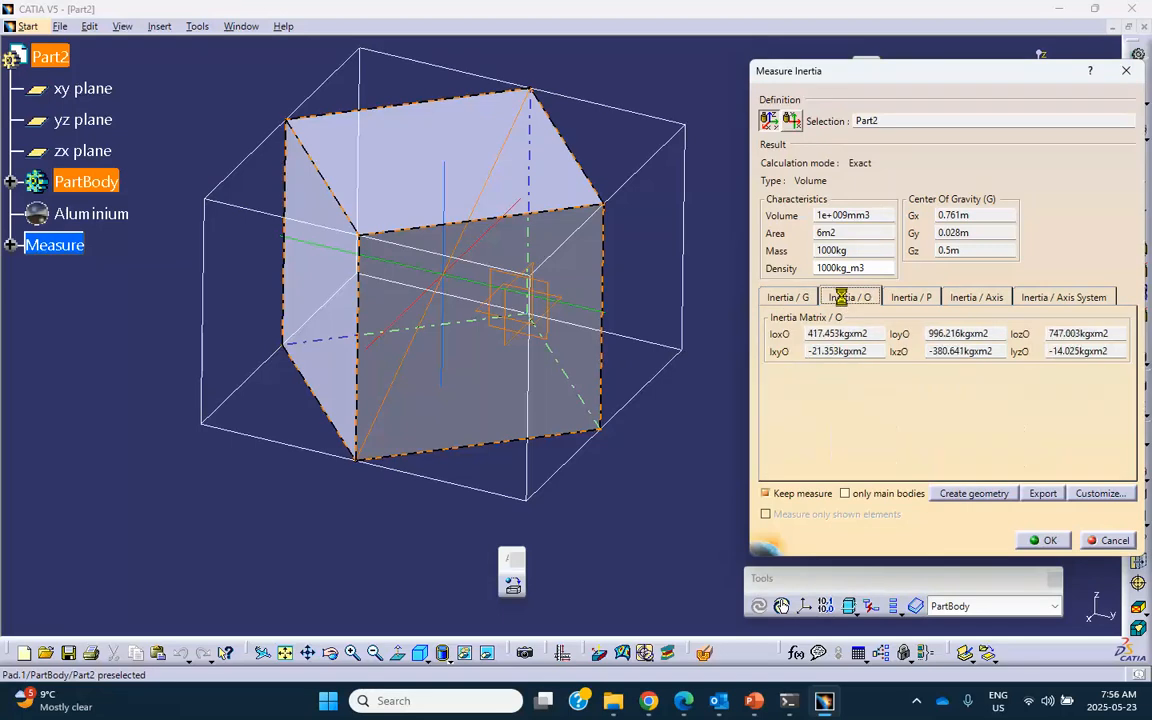
{"action": "left_click", "coordinate": [911, 300]}
{"action": "left_click", "coordinate": [966, 300]}
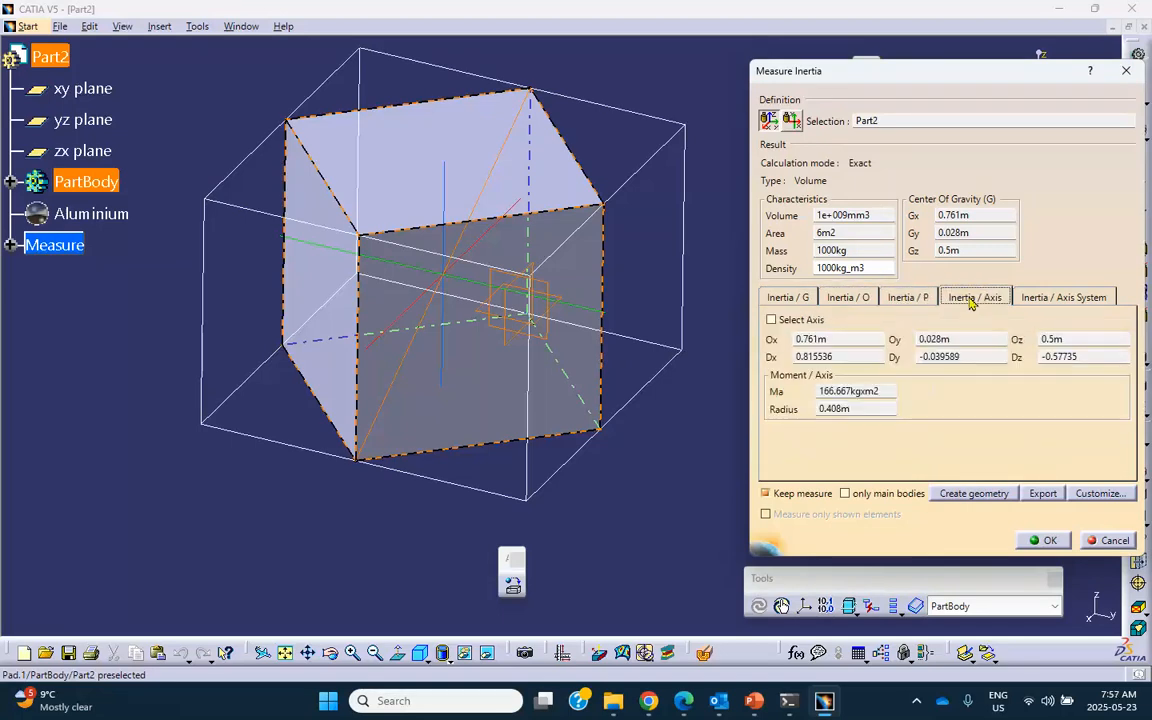
{"action": "left_click", "coordinate": [1066, 300]}
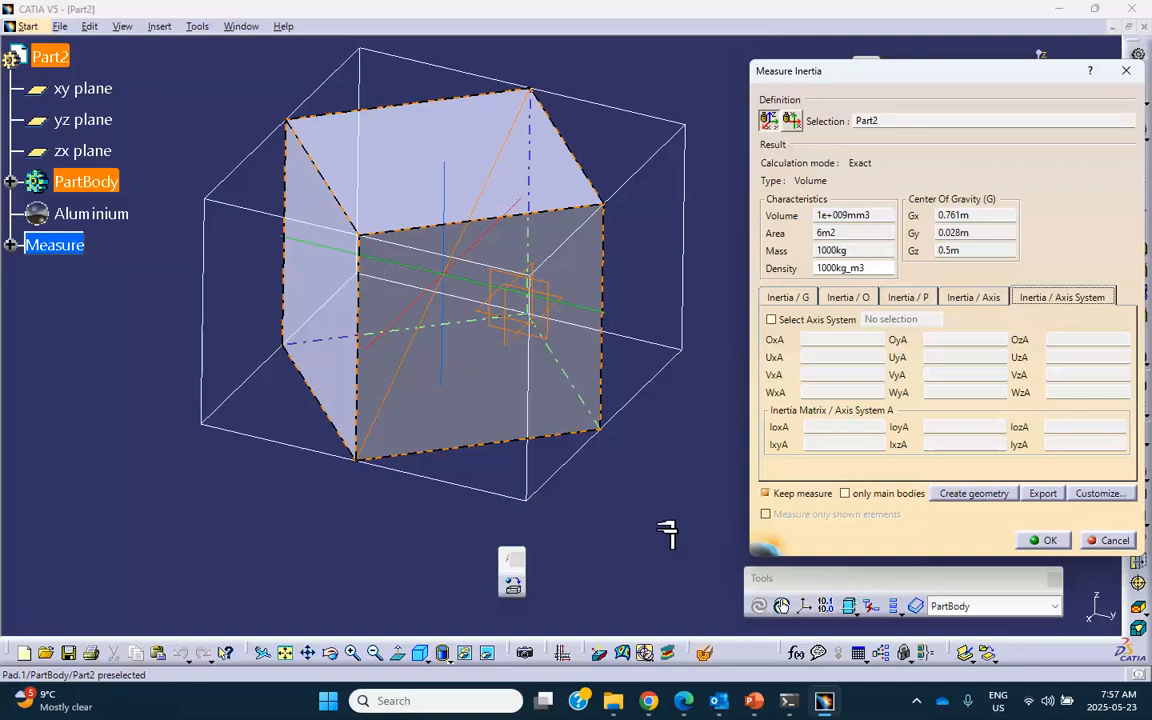
{"action": "left_click", "coordinate": [1043, 540]}
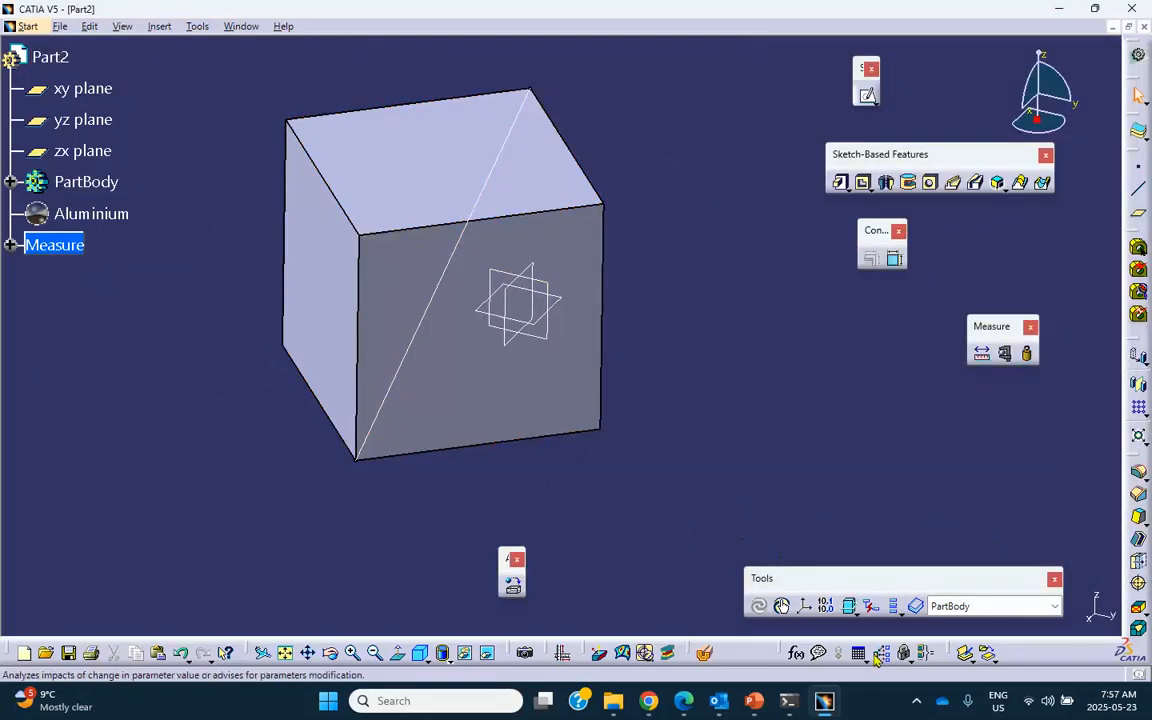
{"action": "left_click", "coordinate": [917, 701]}
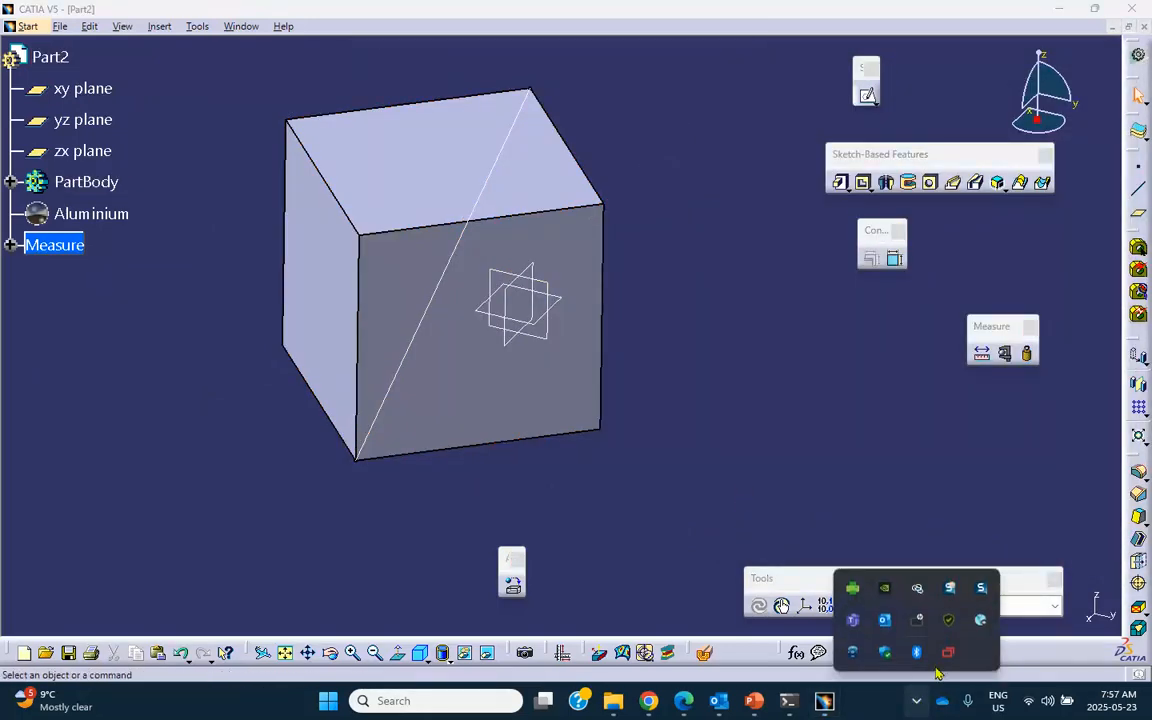